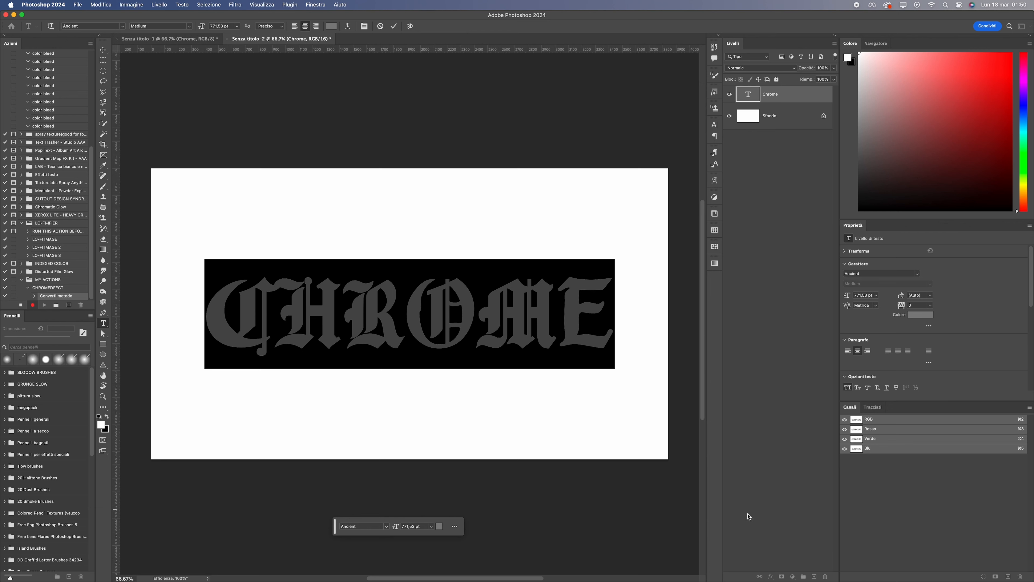
Add a Bevel and Emboss (Smusso ed effetto rilievo) effect to the Chrome text layer with a size of 15 px
click(771, 576)
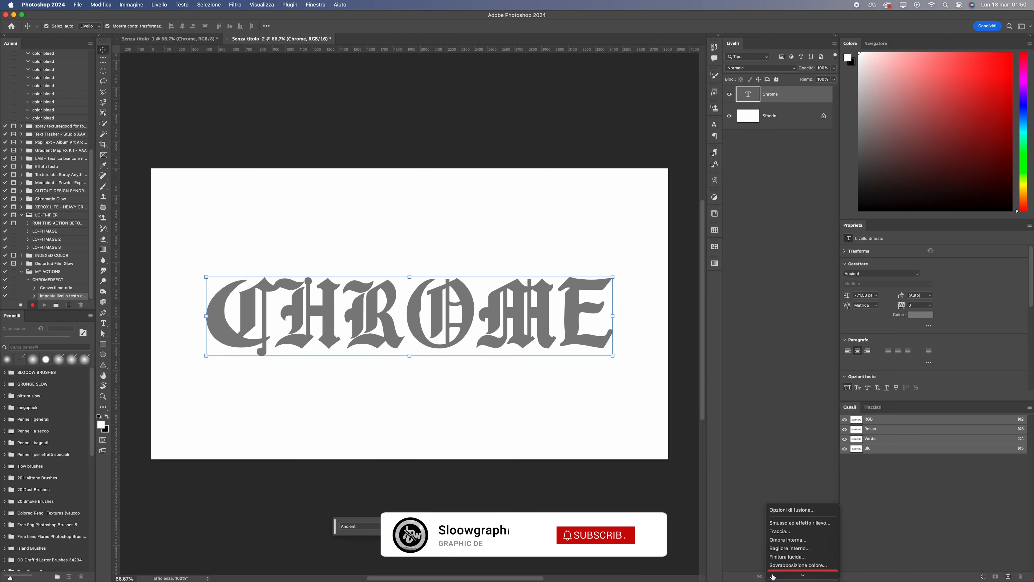
click(799, 522)
click(674, 223)
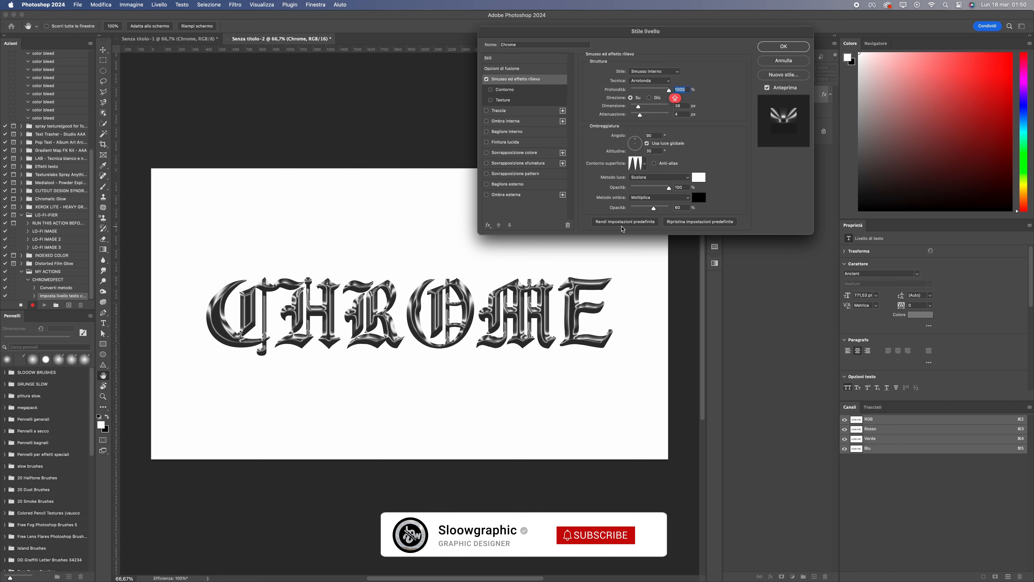
click(683, 107)
text(15)
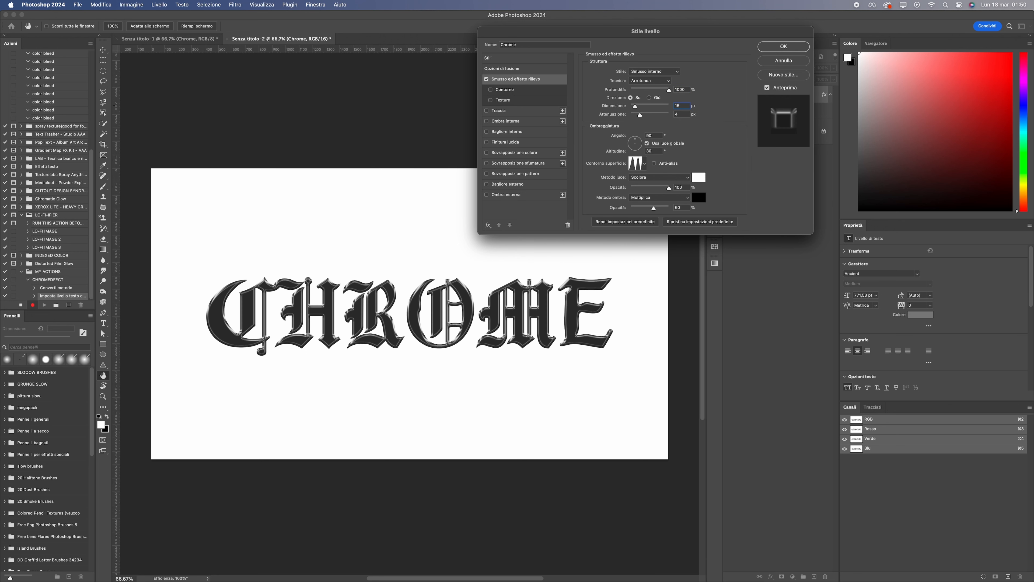
Change the bevel's gloss contour to the linear diagonal preset
click(702, 100)
click(645, 164)
click(597, 181)
click(700, 154)
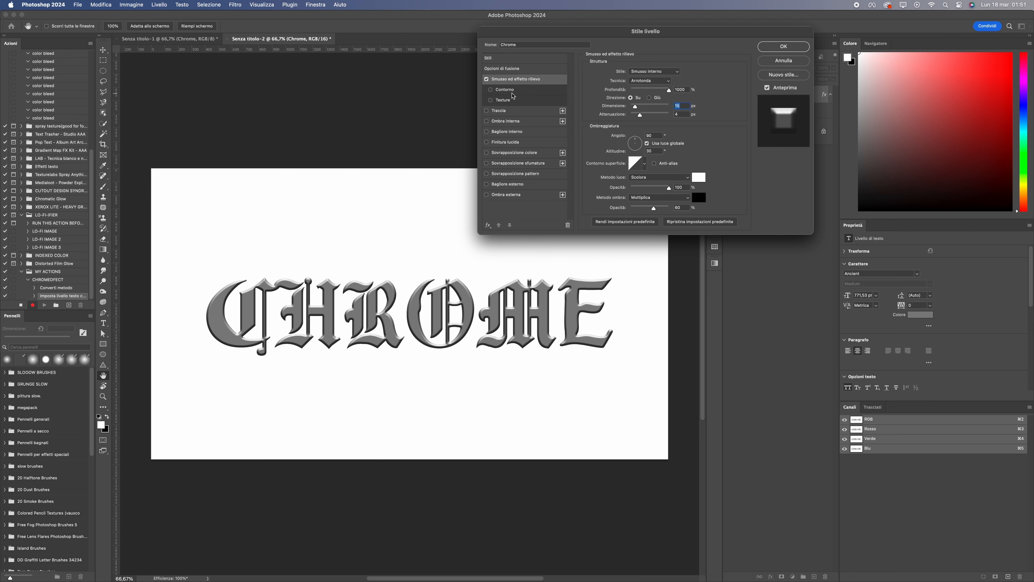
Enable the bevel's Contour (Contorno) option and reduce its range to the minimum
click(510, 90)
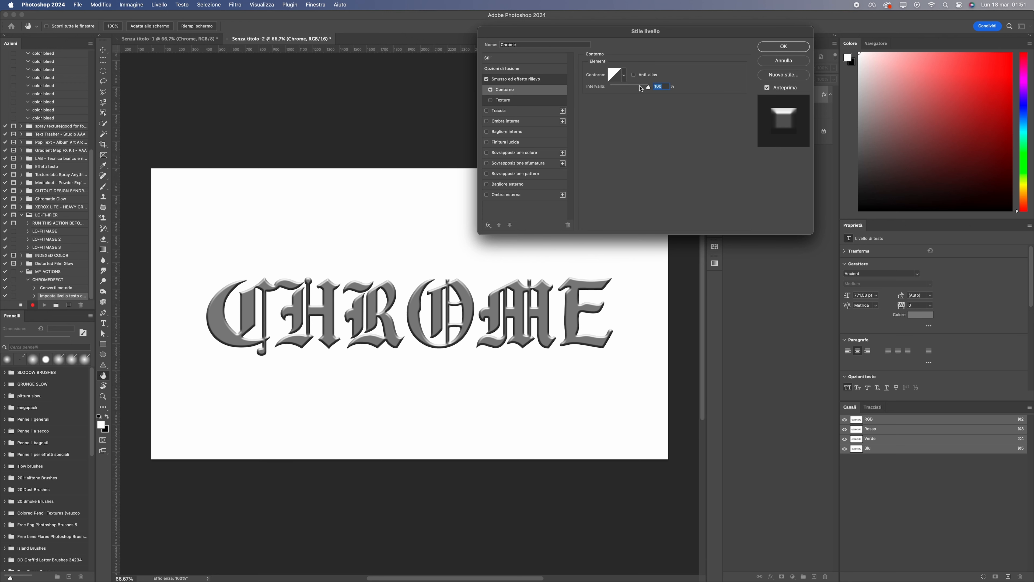
drag(648, 87, 604, 93)
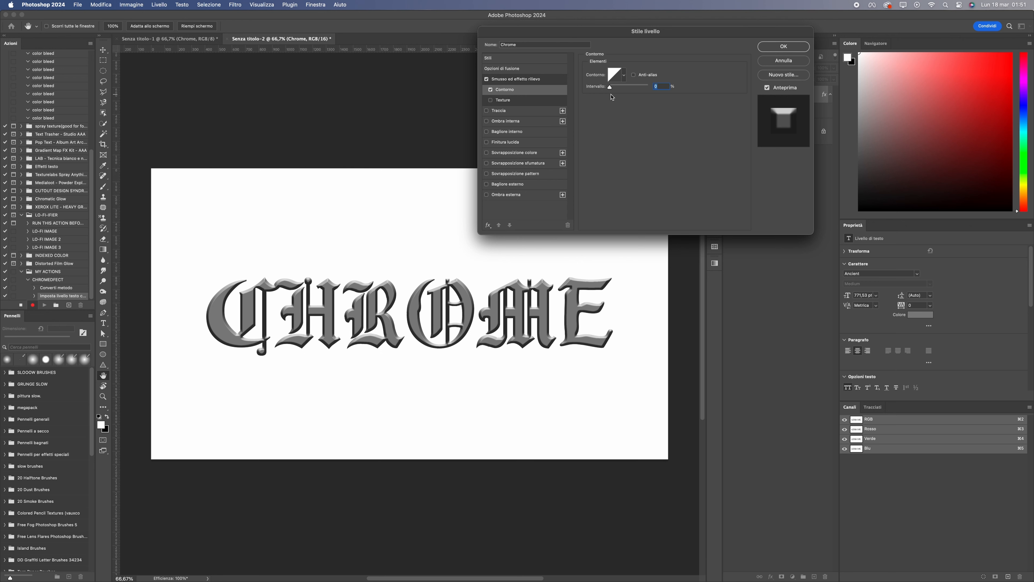
Set the bevel's lighting angle to 60° and both highlight and shadow opacity to 20%, and apply the layer style
click(553, 81)
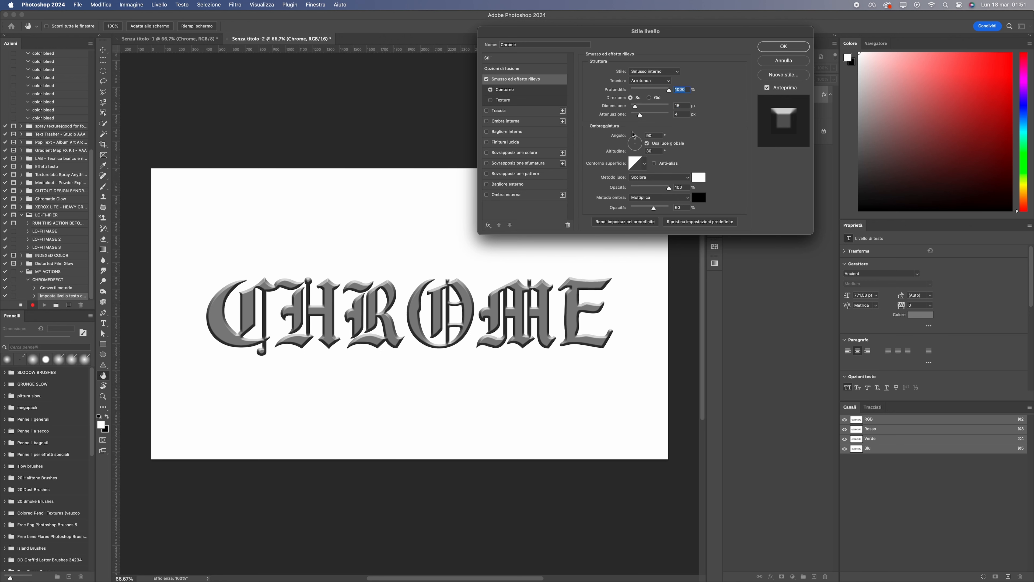
double_click(649, 135)
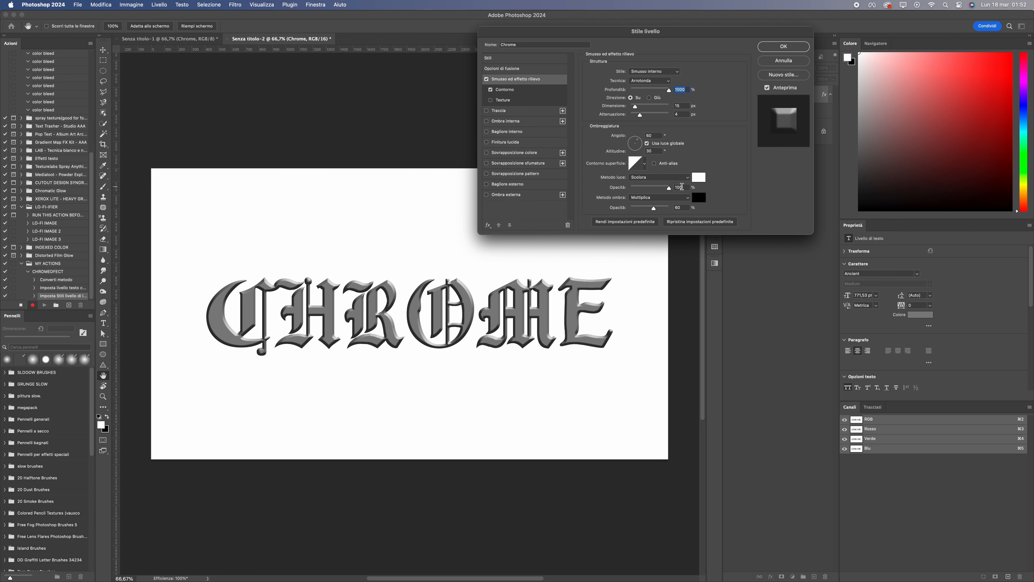
double_click(681, 187)
text(20)
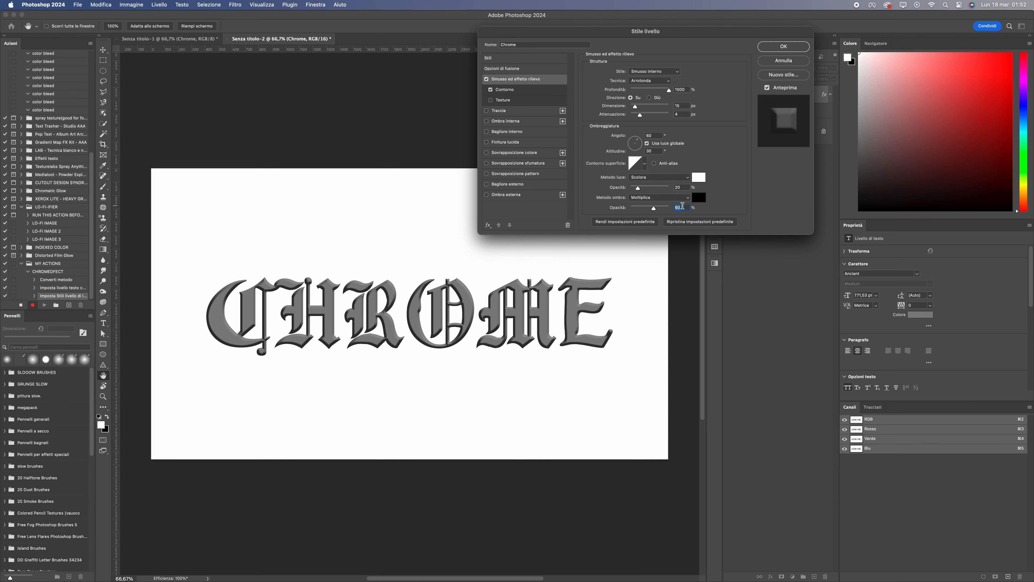
text(20)
click(771, 45)
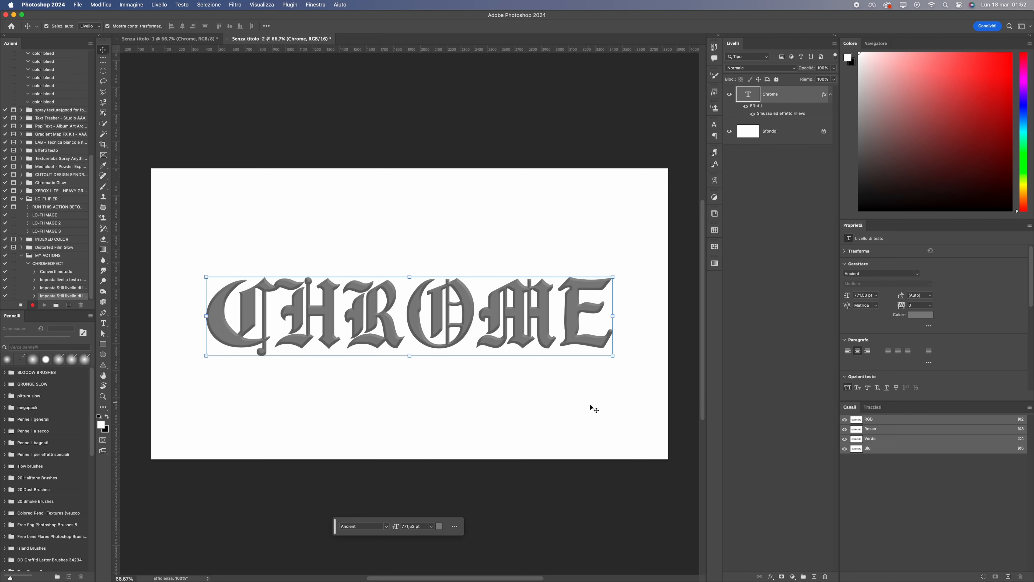
Put the Chrome text layer into a new group and collapse the group
click(803, 576)
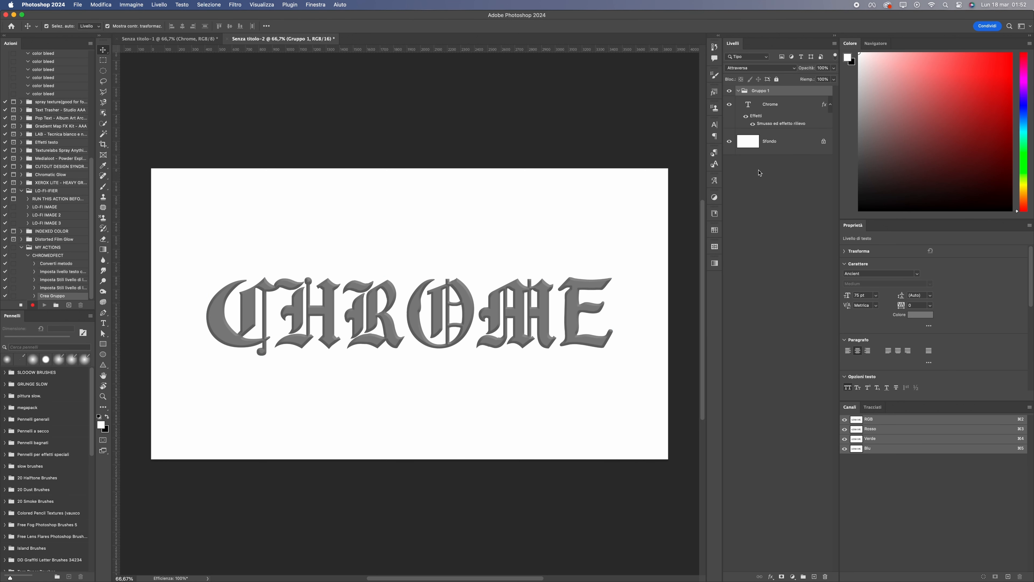
click(738, 92)
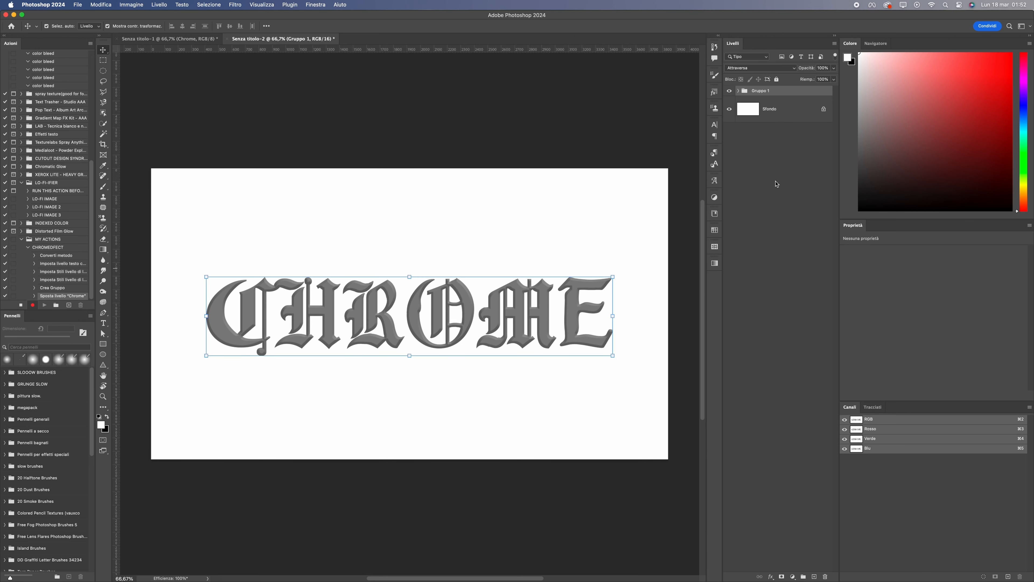
Fill the HORIZON layer with a vertical gradient, black at the canvas bottom to white at the top, and clip it to the group
drag(402, 457, 412, 164)
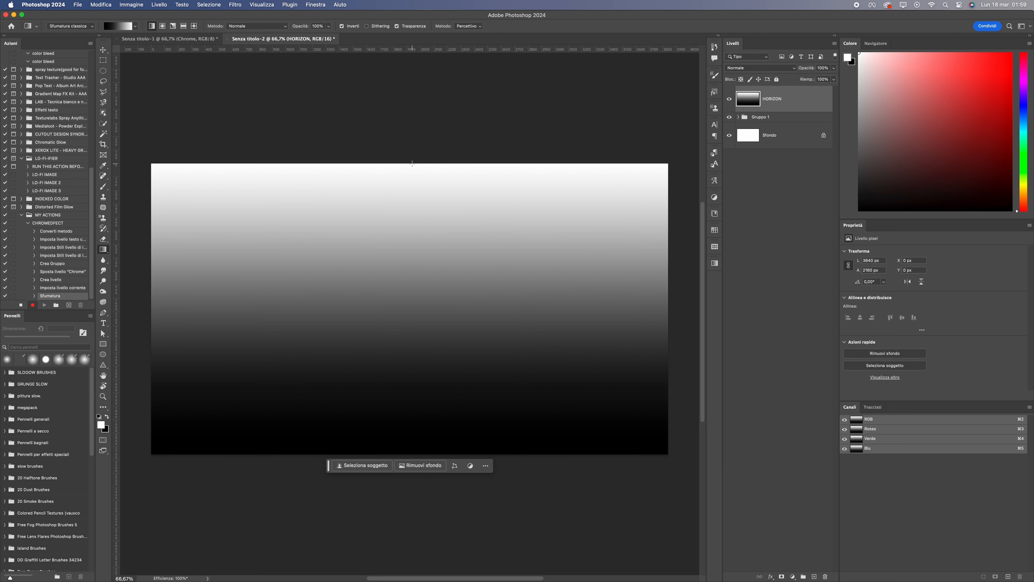
alt+click(754, 109)
Set the HORIZON layer's blend mode to Overlay (Sovrapponi) and its opacity to 50%
click(760, 68)
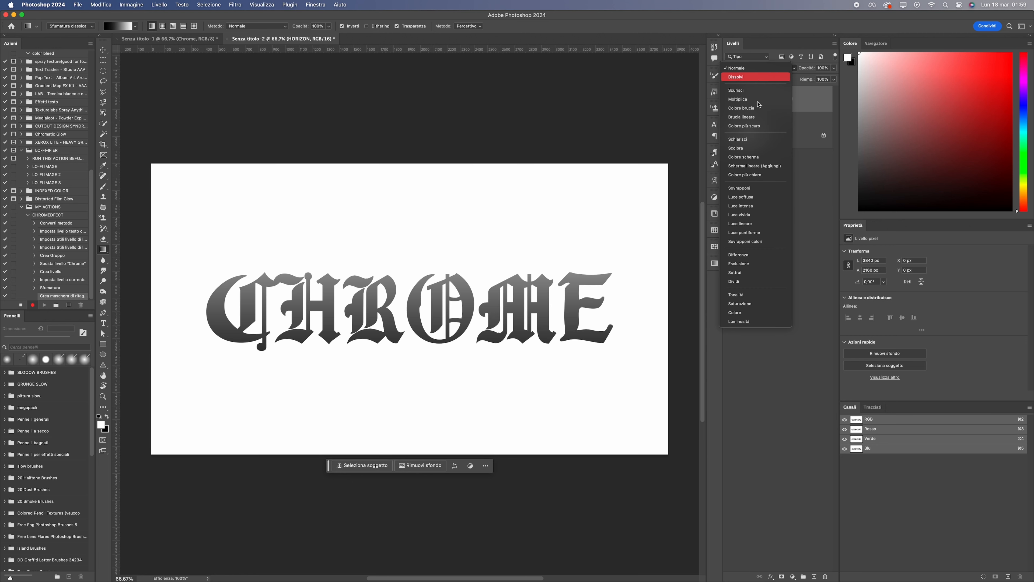
click(745, 187)
click(822, 68)
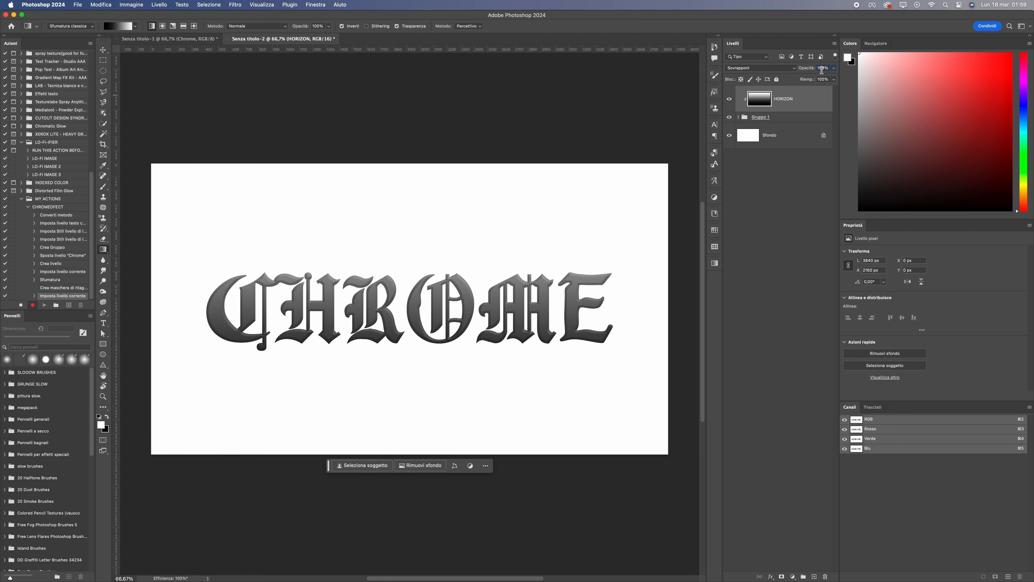
key(BackSpace)
key(BackSpace)
text(50)
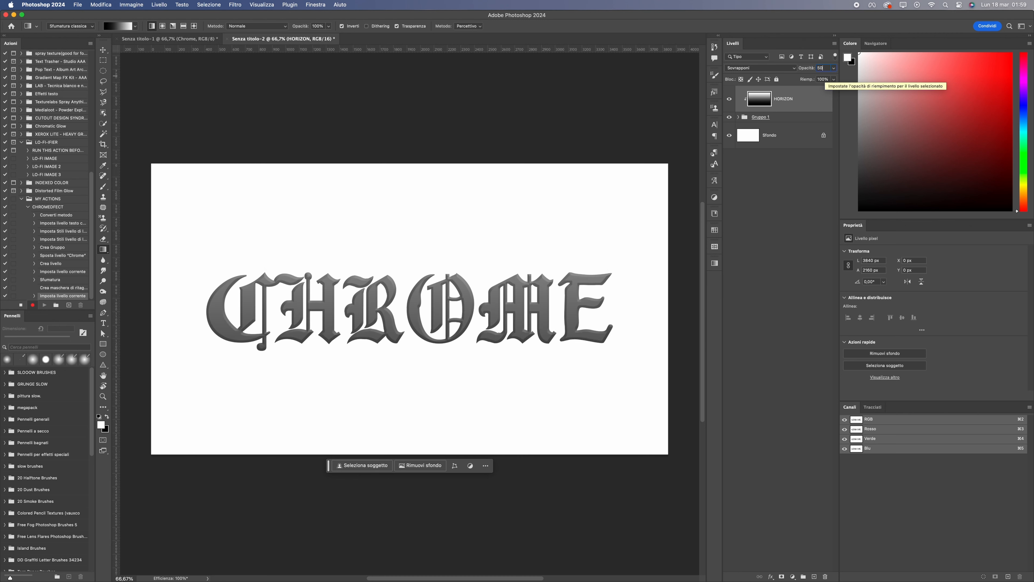
key(Return)
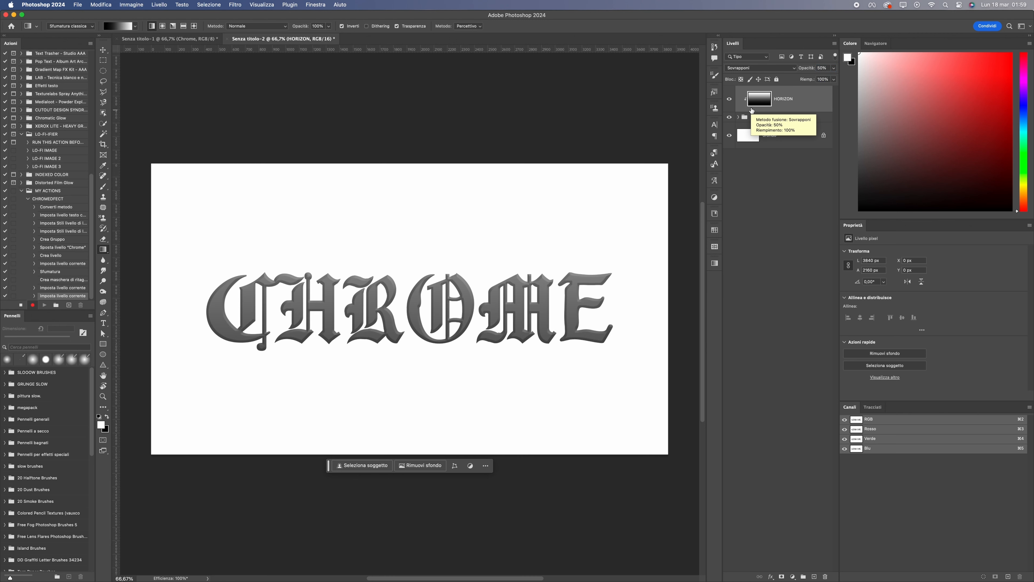
Add a Gradient Map (Mappa sfumatura) adjustment above HORIZON and clip it to the text group
click(792, 577)
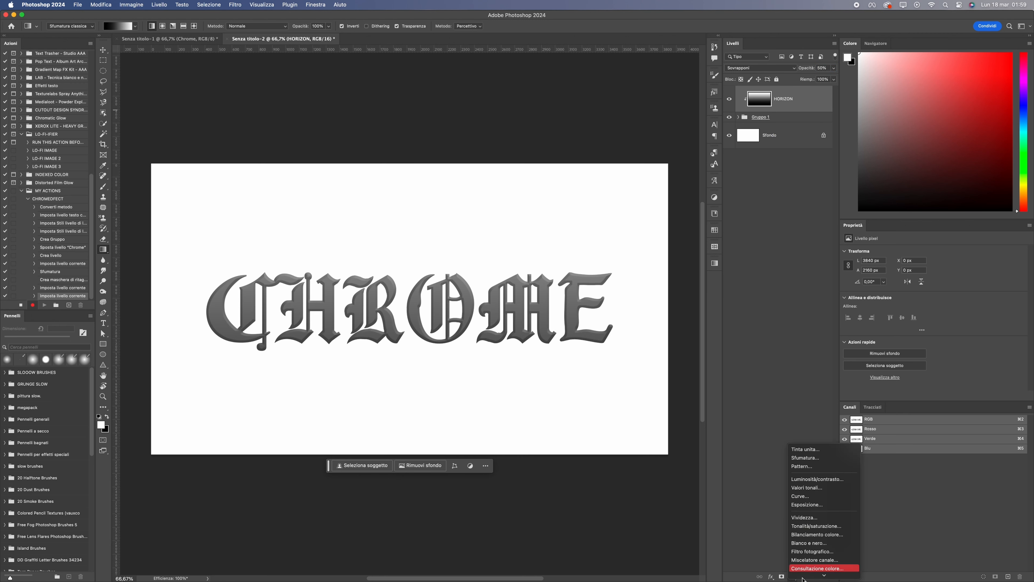
click(810, 564)
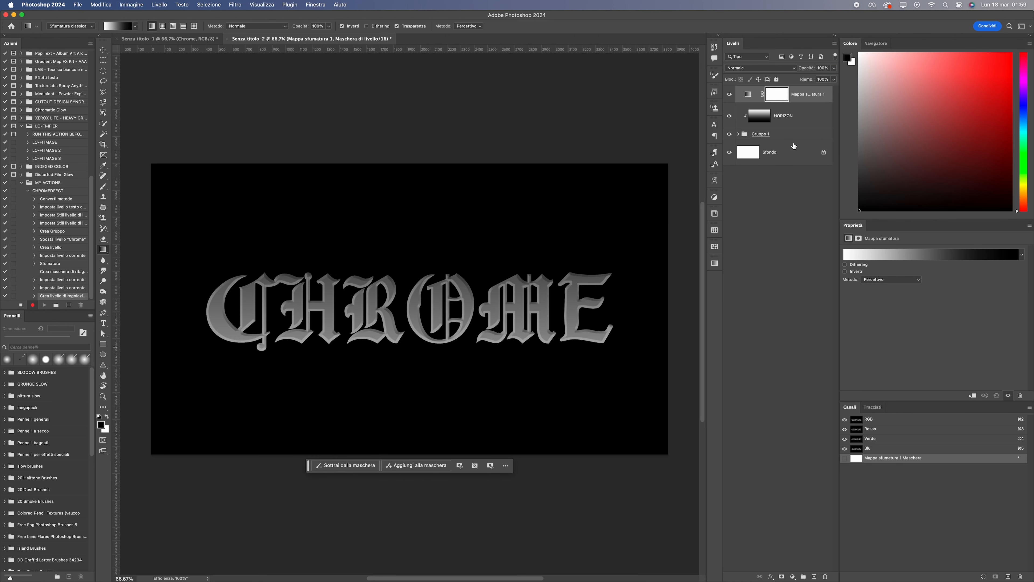
alt+click(754, 101)
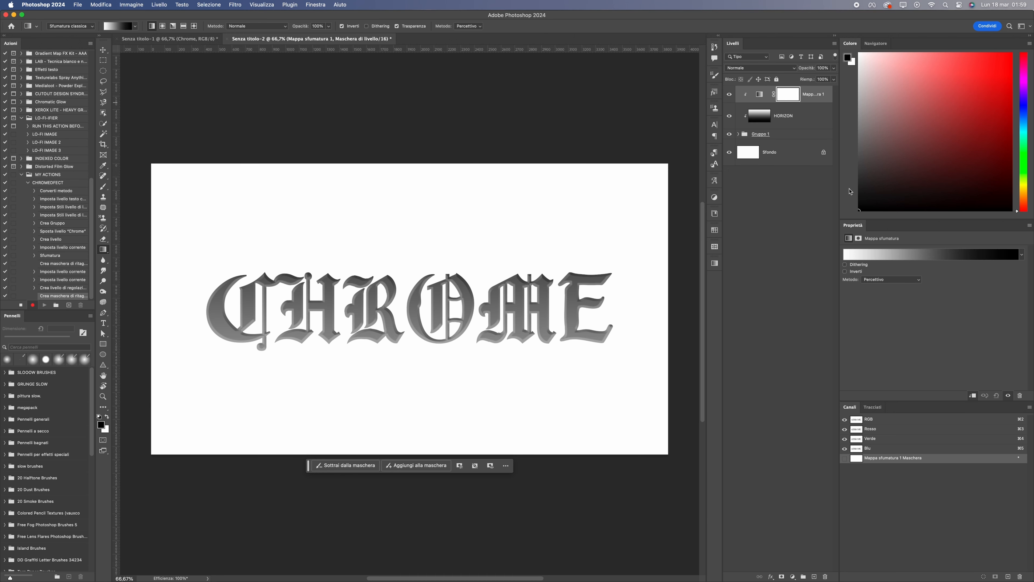
Open the gradient map's gradient for editing and bring its two end stops together around the midpoint
click(896, 254)
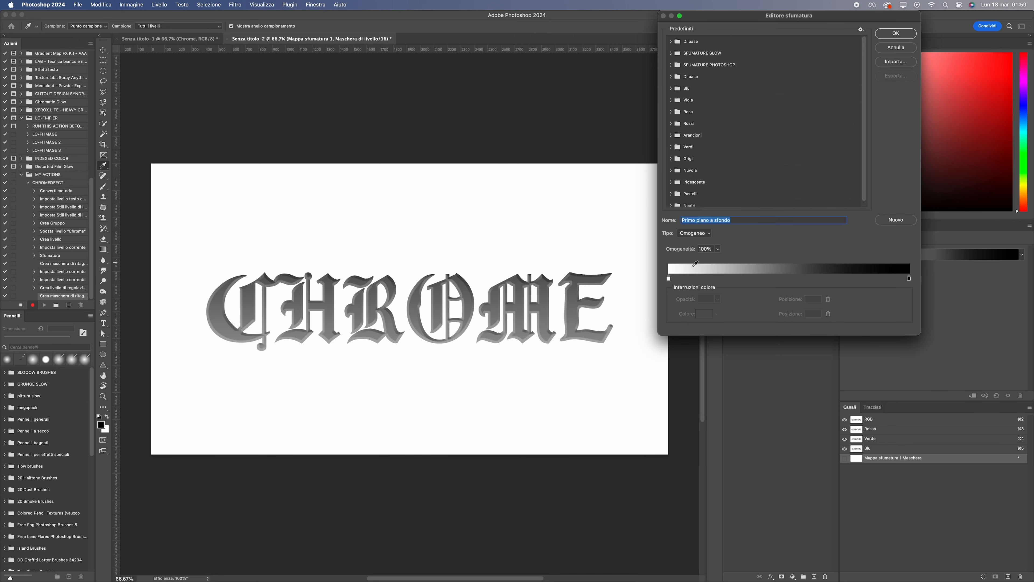
drag(669, 279, 786, 281)
drag(909, 278, 786, 280)
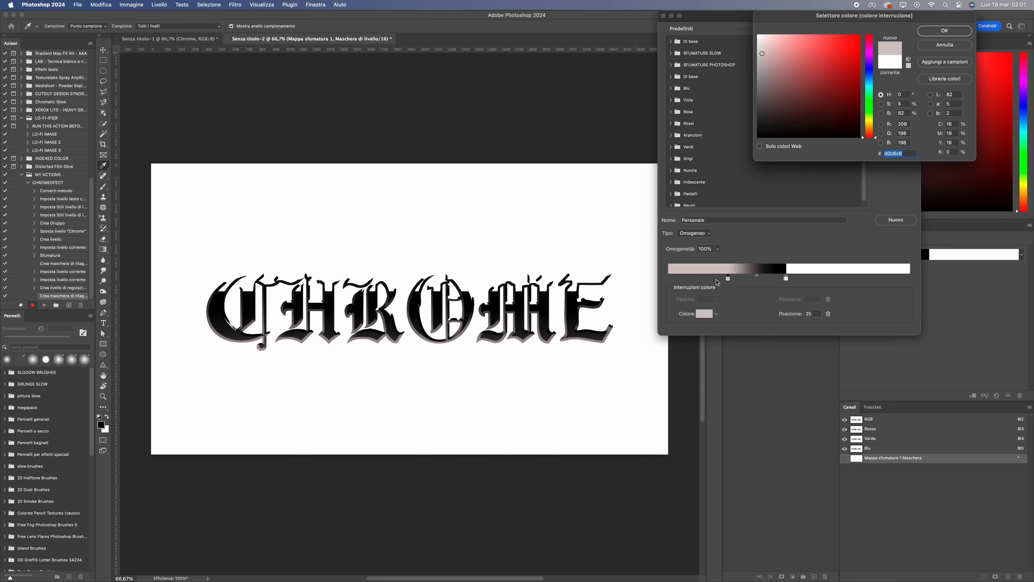
Recolour the gradient's first stop to tan and move it to the 15% position
click(869, 127)
click(797, 53)
key(Return)
drag(728, 280, 705, 280)
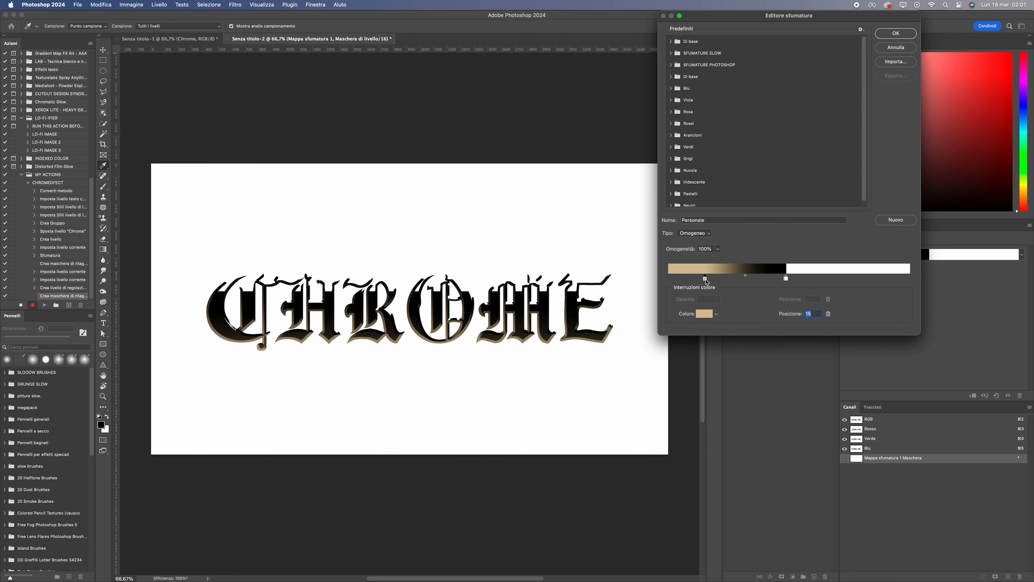
Add a black and a white colour stop meeting in a hard edge around 23%, plus a black stop at 30%
click(724, 280)
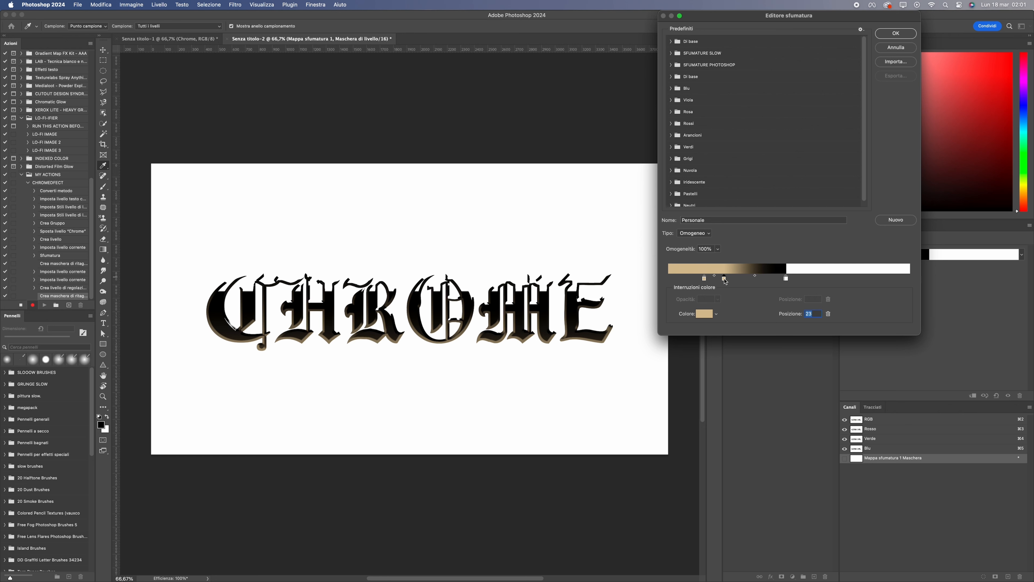
double_click(724, 280)
drag(829, 124, 835, 151)
key(Return)
drag(728, 279, 740, 279)
double_click(734, 279)
click(764, 36)
key(Return)
click(724, 280)
Recolour the gradient stop at 30% to the greyish beige #b5ae92
double_click(740, 280)
click(870, 124)
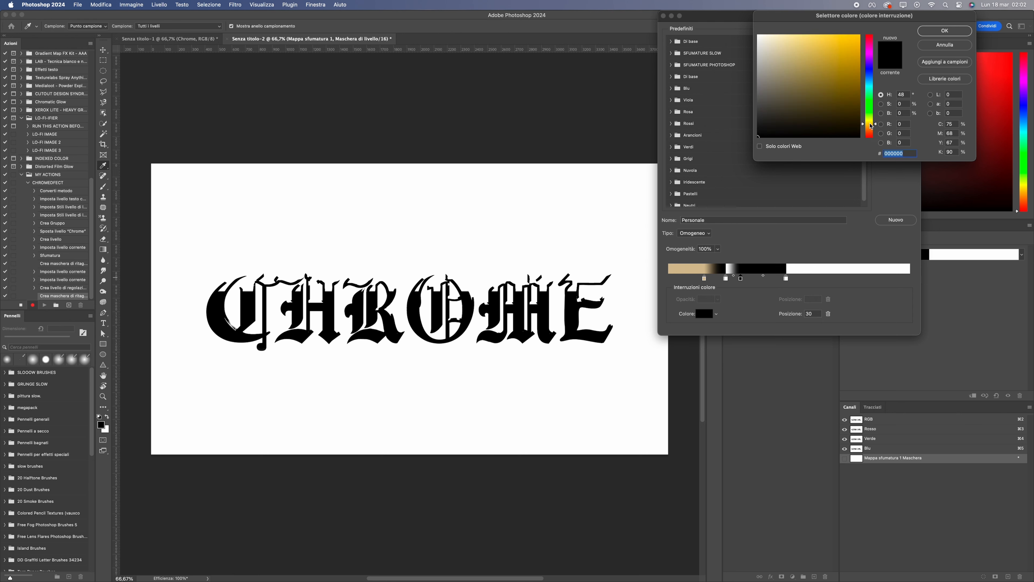
click(777, 64)
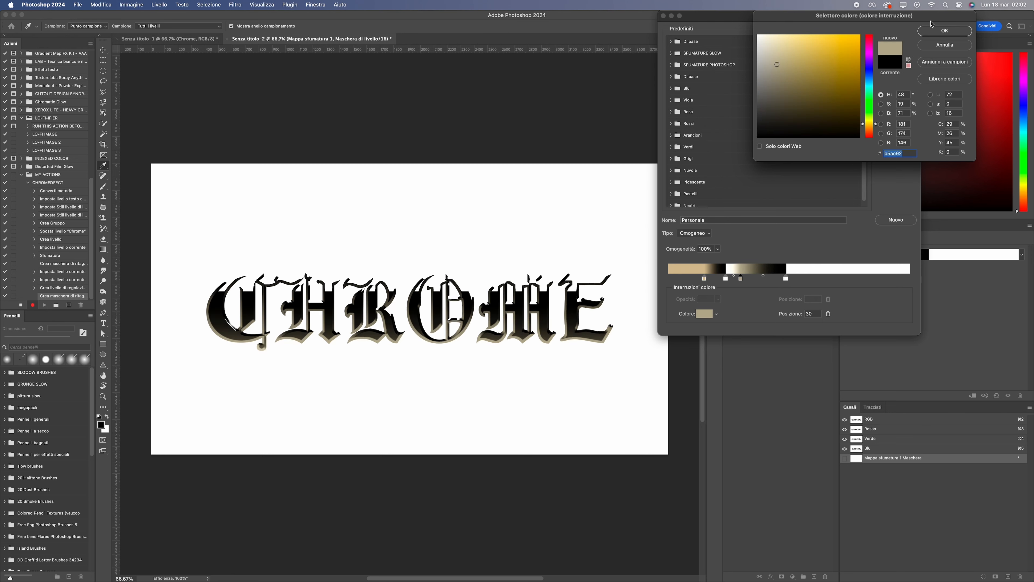
click(932, 30)
Add an orange colour stop at the 38% position of the gradient
click(760, 280)
double_click(760, 280)
drag(870, 124, 870, 129)
mouse_move(842, 63)
mouse_down()
mouse_move(817, 59)
mouse_move(836, 63)
mouse_up()
click(867, 131)
click(924, 32)
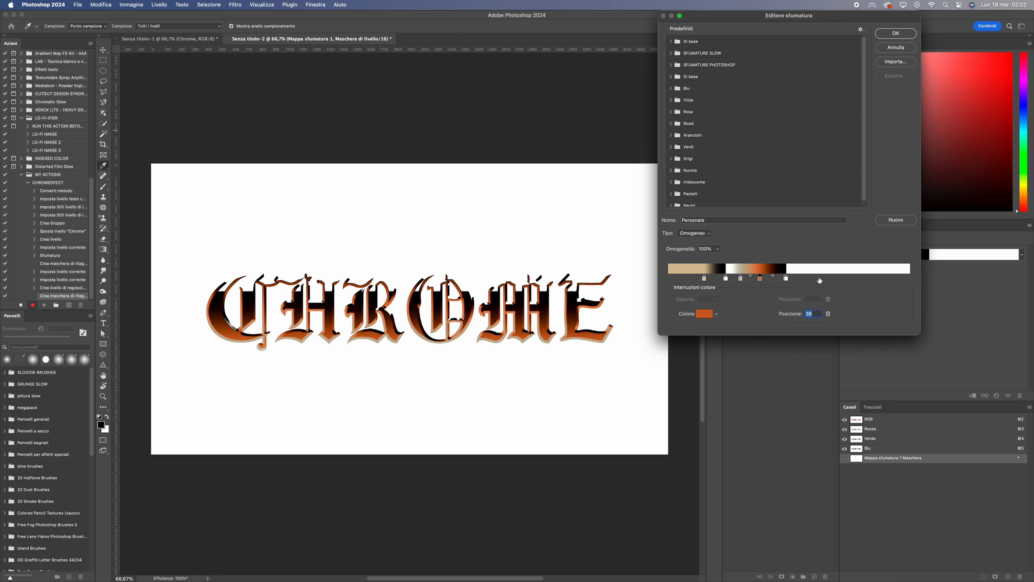
Add a teal colour stop between the gradient's midpoint and its white end
click(819, 279)
double_click(819, 279)
drag(870, 131, 815, 83)
click(929, 32)
Add a dark teal colour stop at the 70% position of the gradient
drag(861, 279, 836, 278)
double_click(837, 279)
click(839, 116)
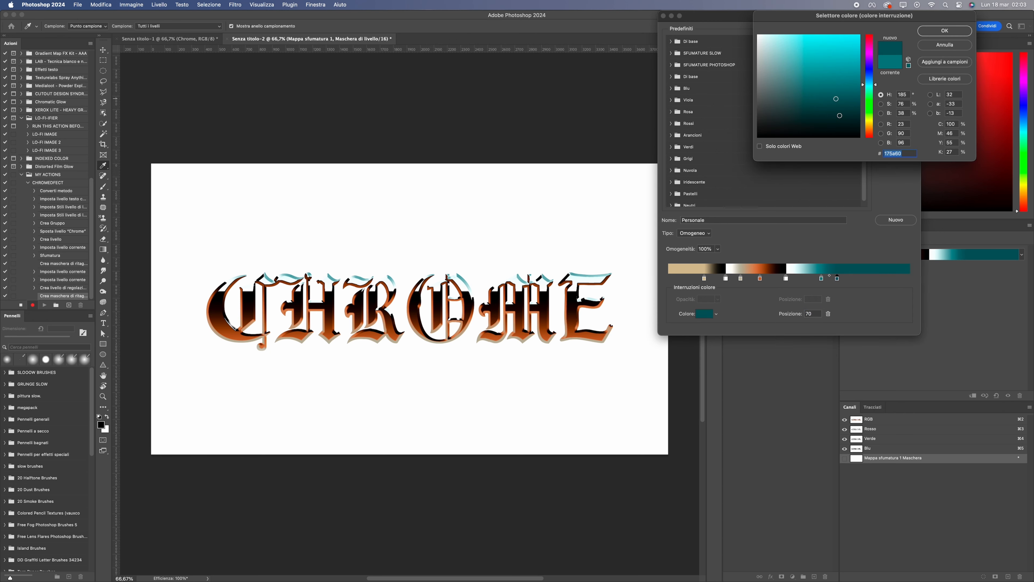
click(933, 33)
Add a white colour stop between the dark teal stop and the end of the gradient
double_click(873, 279)
drag(849, 82, 761, 33)
click(932, 32)
Move the black stop near the gradient's midpoint to 45% and recolour it white
drag(786, 279, 764, 280)
double_click(778, 279)
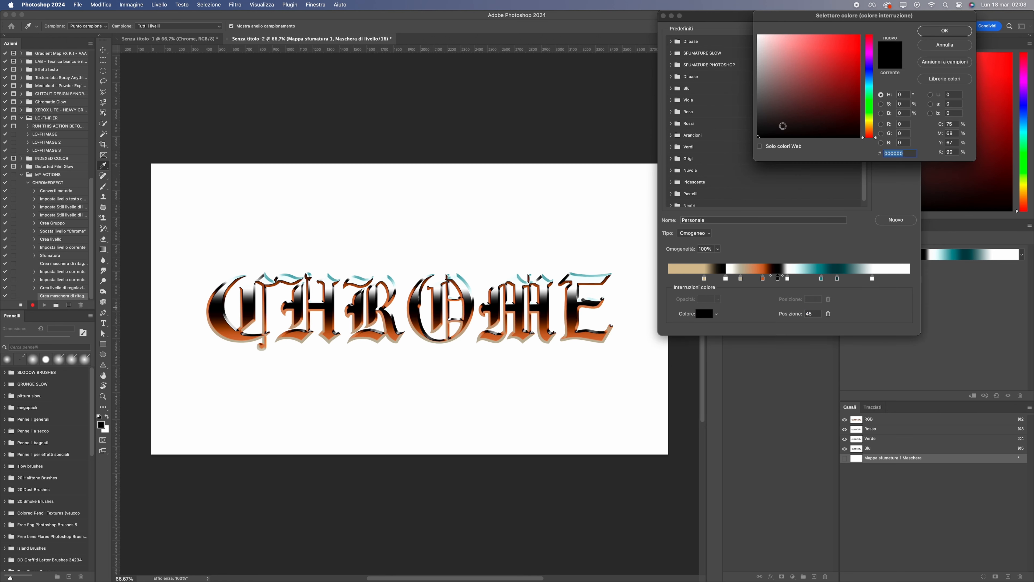
drag(782, 126, 758, 34)
click(939, 31)
Recolour the gradient stop at 49% to a very light cyan
double_click(787, 280)
drag(774, 122, 702, 187)
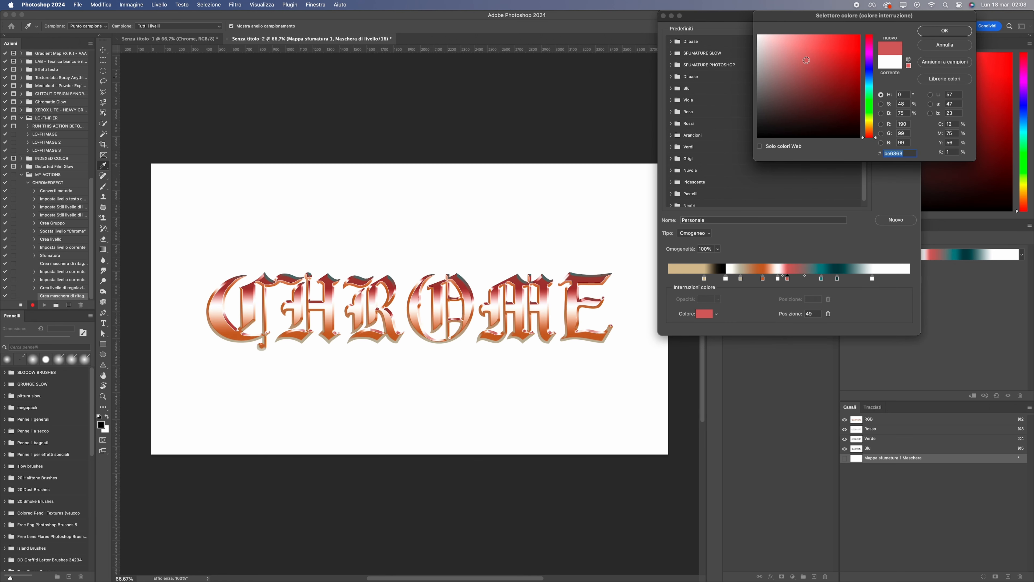
click(759, 146)
click(760, 146)
click(773, 39)
drag(870, 97, 870, 84)
click(927, 34)
Recolour the gradient stop at 45% to a medium blue
click(777, 279)
click(697, 311)
drag(801, 92, 798, 82)
click(871, 87)
drag(870, 89, 869, 81)
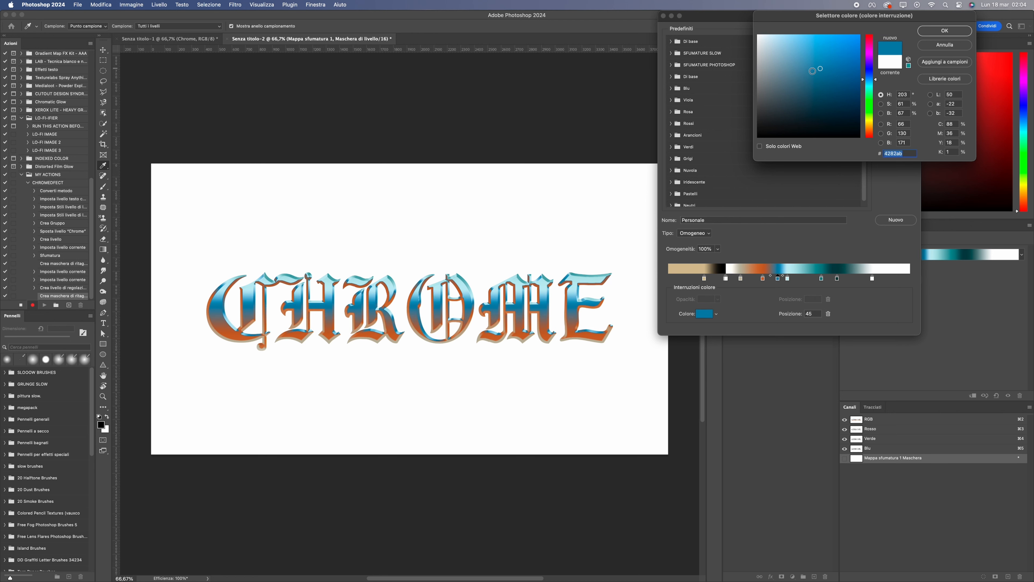
click(945, 31)
Move the tan stop slightly toward the gradient's start and reorder the stops at 23% so white comes before black
drag(704, 279, 698, 281)
drag(726, 280, 725, 279)
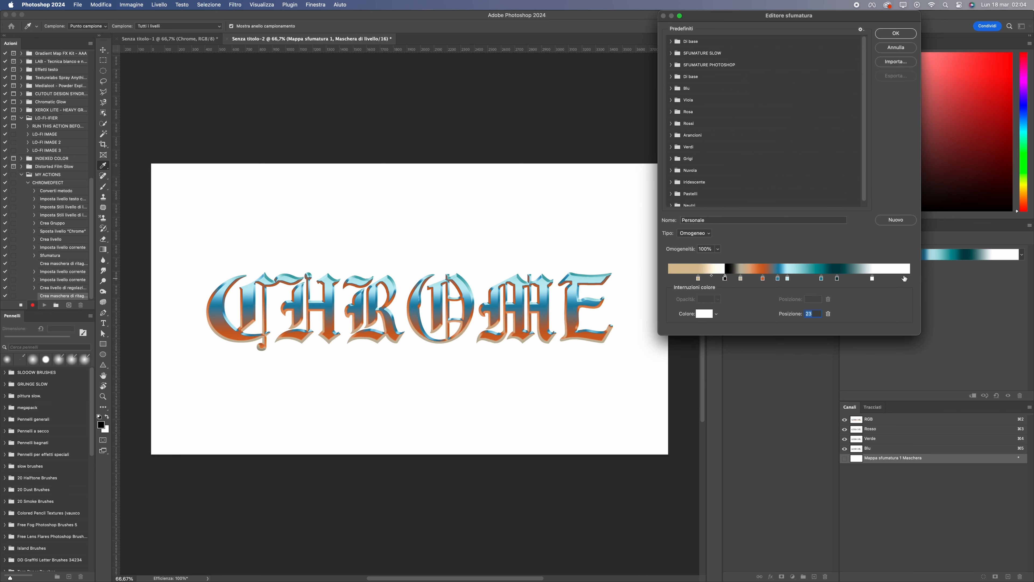
Add a white colour stop at 96%, trying dark red on it and cancelling that colour change
double_click(901, 279)
click(845, 81)
click(938, 46)
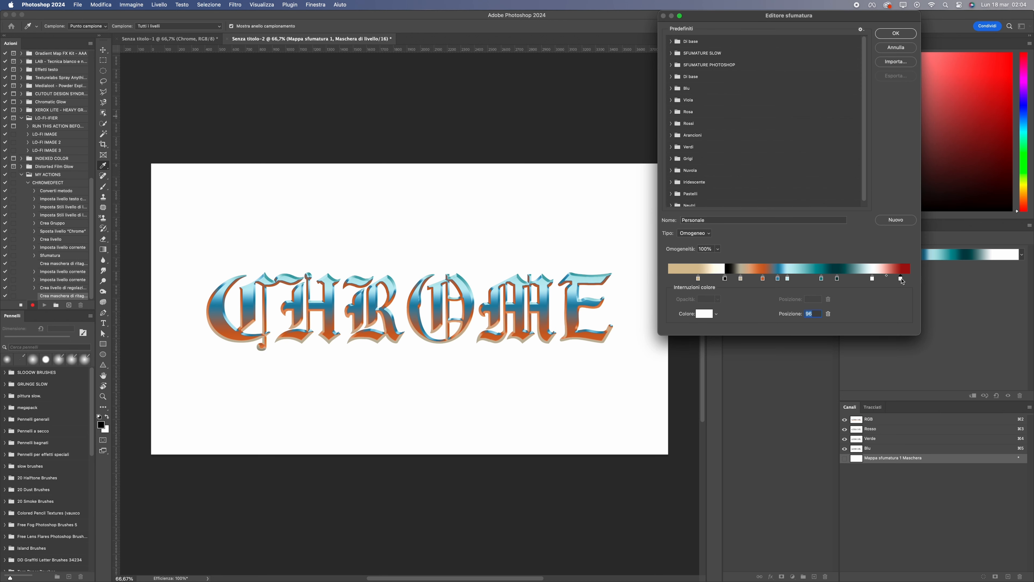
Spread the teal and dark teal stops apart, placing the teal one at 58%, and recolour that one golden yellow
drag(838, 280, 844, 281)
drag(821, 280, 809, 280)
double_click(809, 279)
click(870, 123)
click(807, 69)
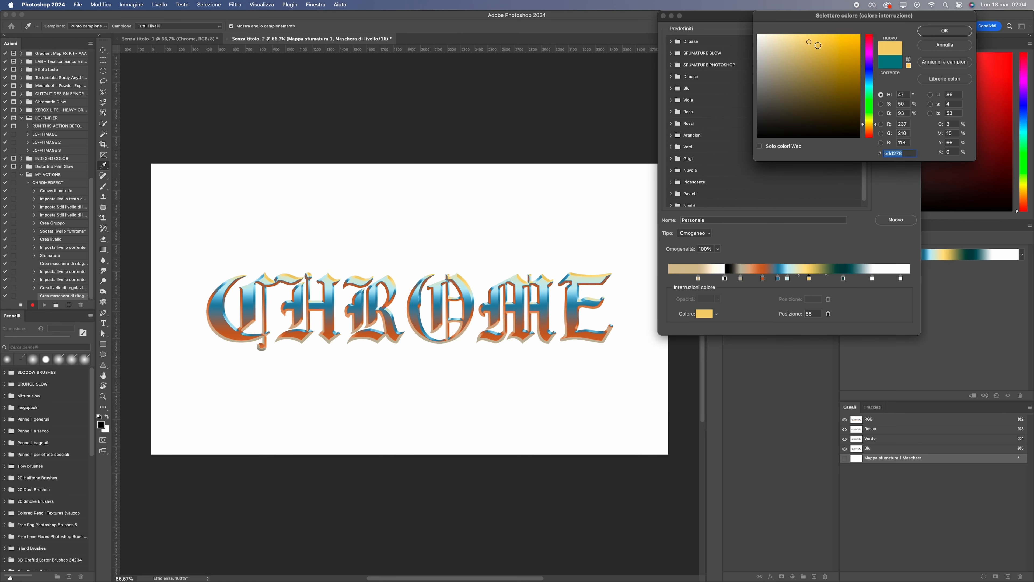
drag(840, 51, 836, 49)
click(931, 33)
Recolour the gradient stop at 45% to a softer blue, after trying a tan shade on it
double_click(778, 280)
click(797, 55)
click(869, 123)
click(778, 44)
click(789, 56)
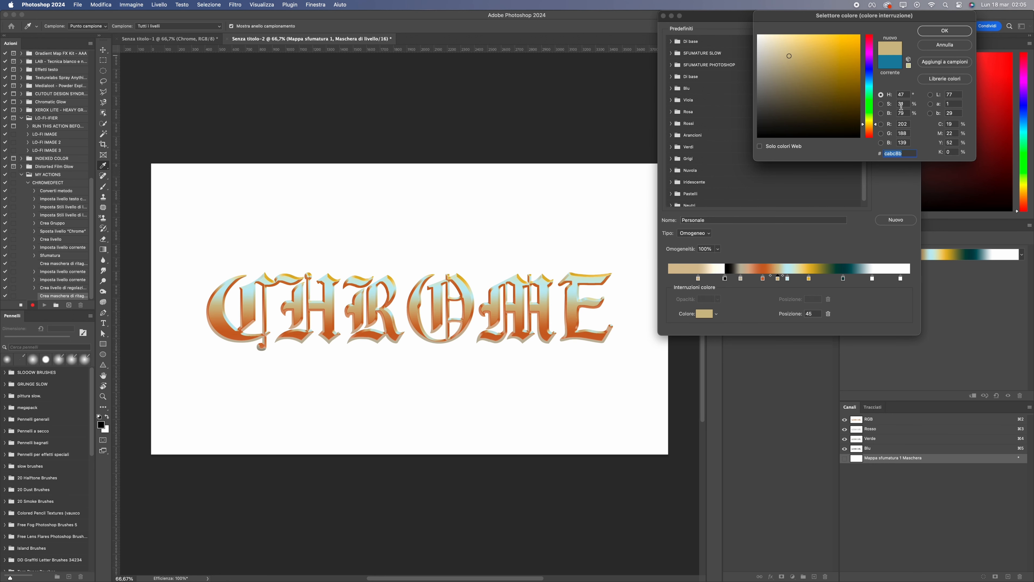
click(869, 83)
drag(868, 82, 868, 76)
click(933, 33)
double_click(808, 279)
drag(869, 133, 869, 122)
click(945, 46)
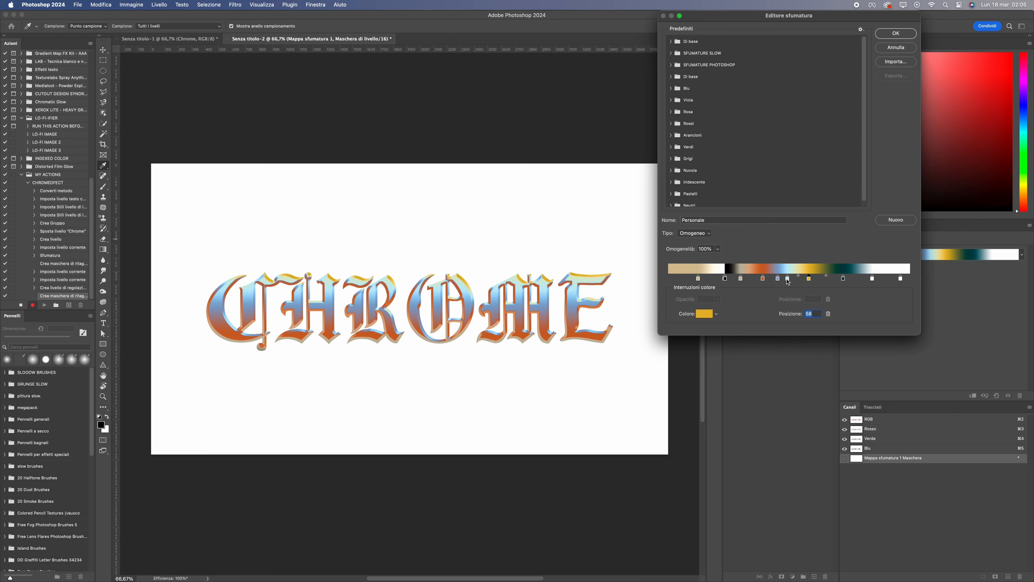
Move the tan stop closer to the gradient's start and shift the beige stop slightly toward the orange one
drag(728, 282, 683, 296)
drag(683, 280, 691, 281)
drag(740, 281, 746, 282)
double_click(763, 279)
drag(834, 59, 836, 57)
drag(868, 130, 867, 77)
click(944, 45)
Recolour the gradient stop at 39% to a bright orange
double_click(762, 279)
drag(869, 131, 869, 129)
mouse_move(840, 54)
mouse_down()
mouse_move(842, 43)
mouse_move(835, 58)
mouse_move(815, 55)
mouse_move(849, 49)
mouse_up()
click(944, 31)
double_click(843, 279)
drag(844, 116, 766, 123)
click(945, 45)
Recolour the stop at 58% and the pale blue stop just before it to dark, near-black tones
double_click(809, 279)
click(945, 31)
double_click(788, 279)
click(945, 31)
Recolour the gradient stop at 45% to a light golden yellow
double_click(778, 279)
drag(834, 106, 800, 42)
drag(870, 75, 869, 124)
click(945, 31)
Recolour the gradient stop at 39% to a medium brown and apply the edited gradient map
double_click(763, 278)
drag(831, 85, 822, 88)
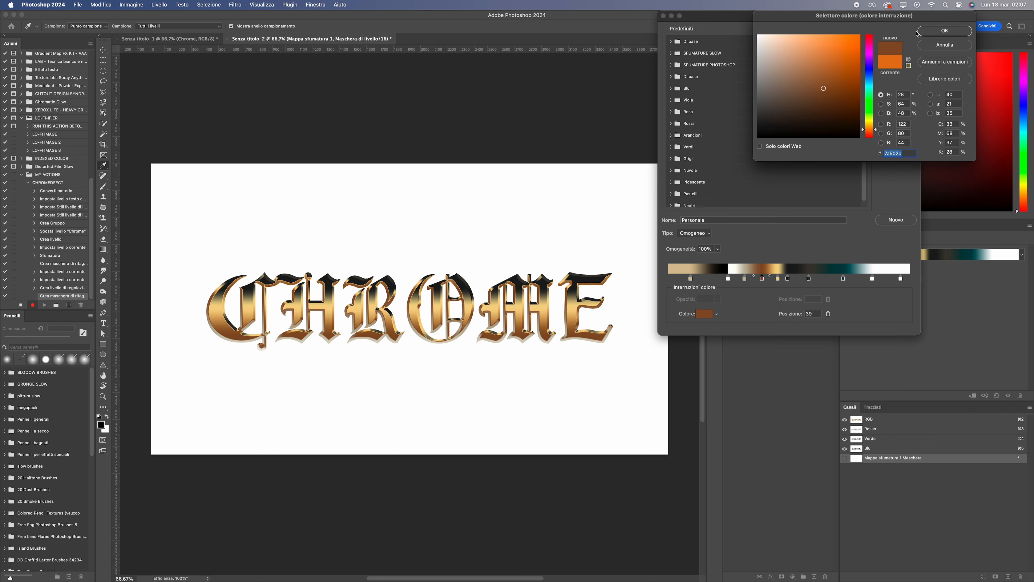
click(944, 31)
click(896, 33)
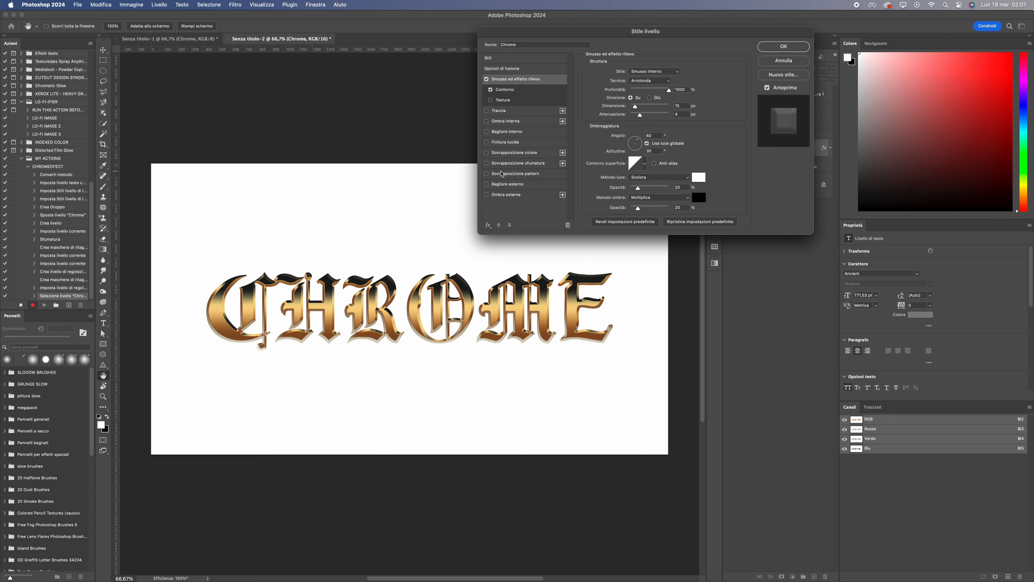
click(487, 122)
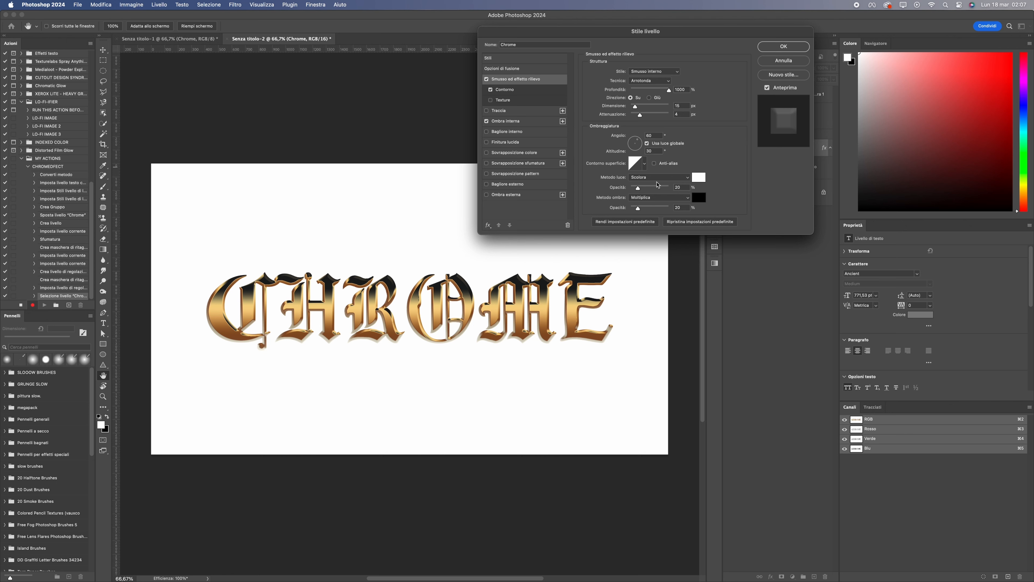
click(683, 222)
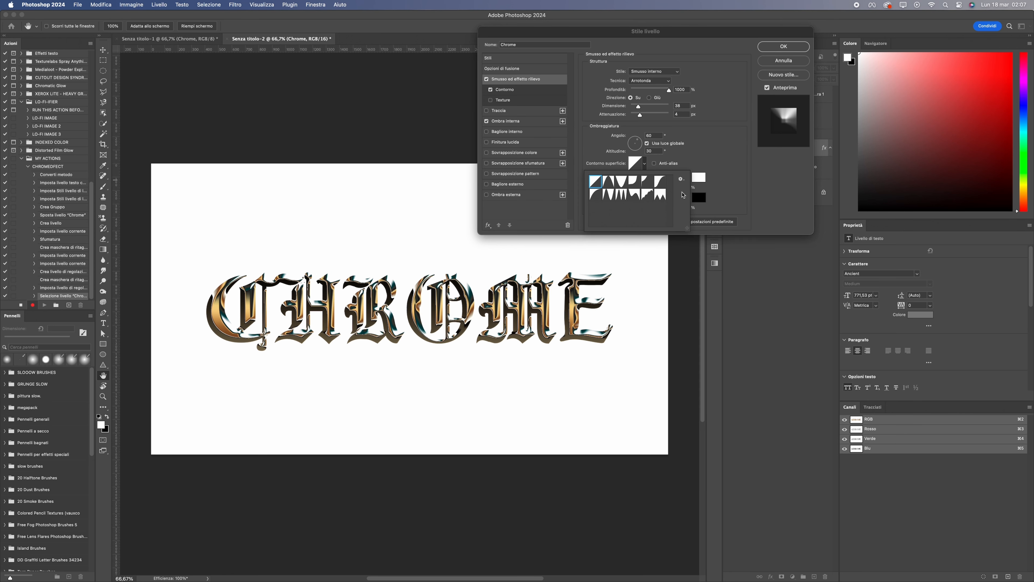
text(35)
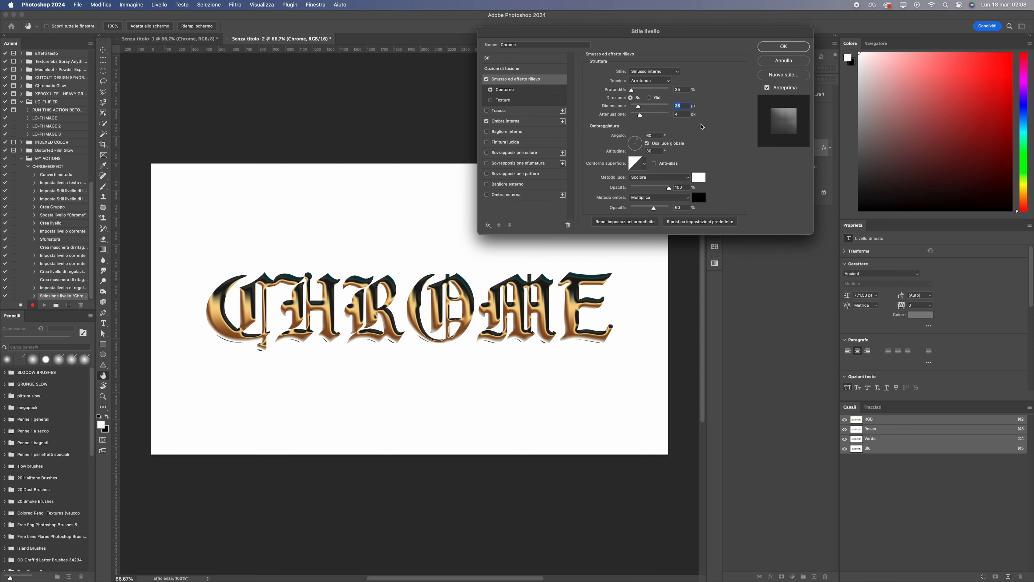
click(765, 63)
Stop recording the CHROMEFFECT action and delete its last recorded command, which selects the Chrome layer
click(21, 305)
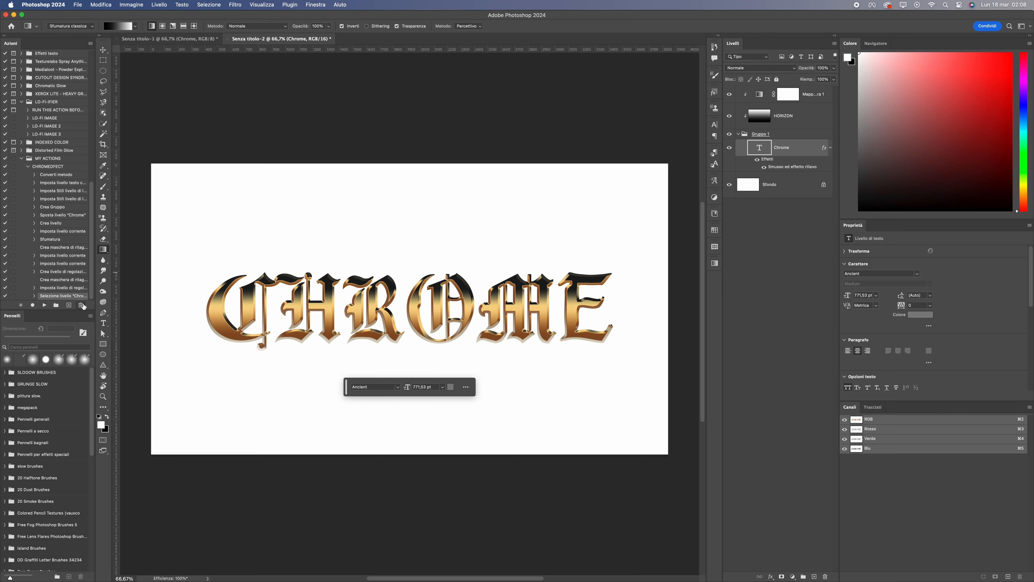
click(76, 288)
click(76, 281)
click(77, 289)
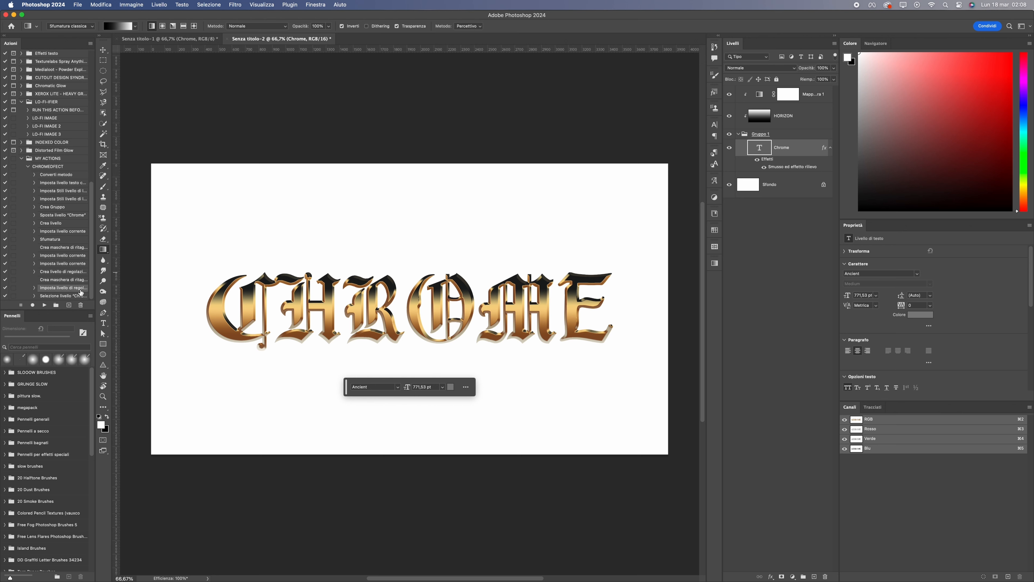
click(79, 296)
click(81, 305)
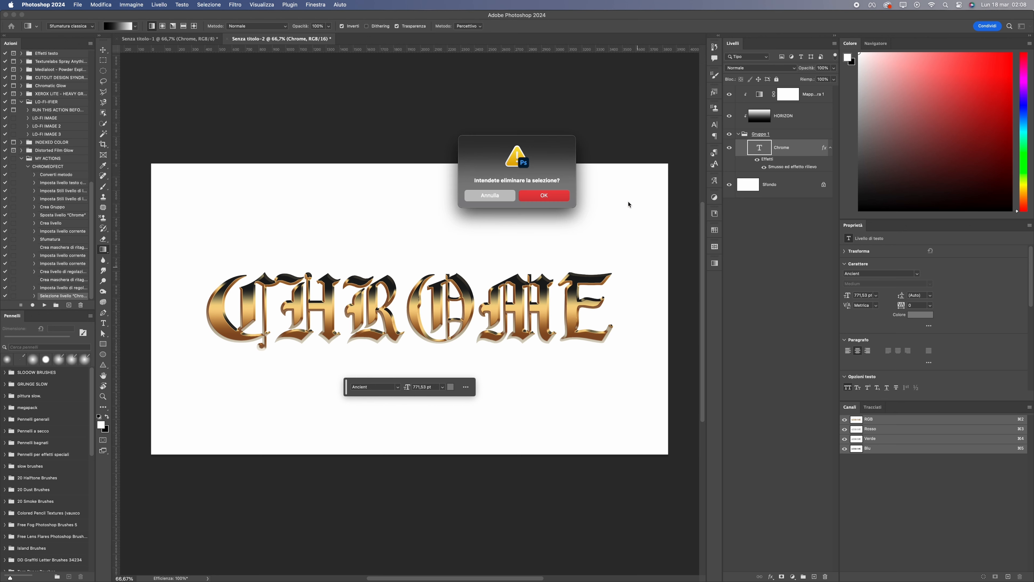
click(562, 196)
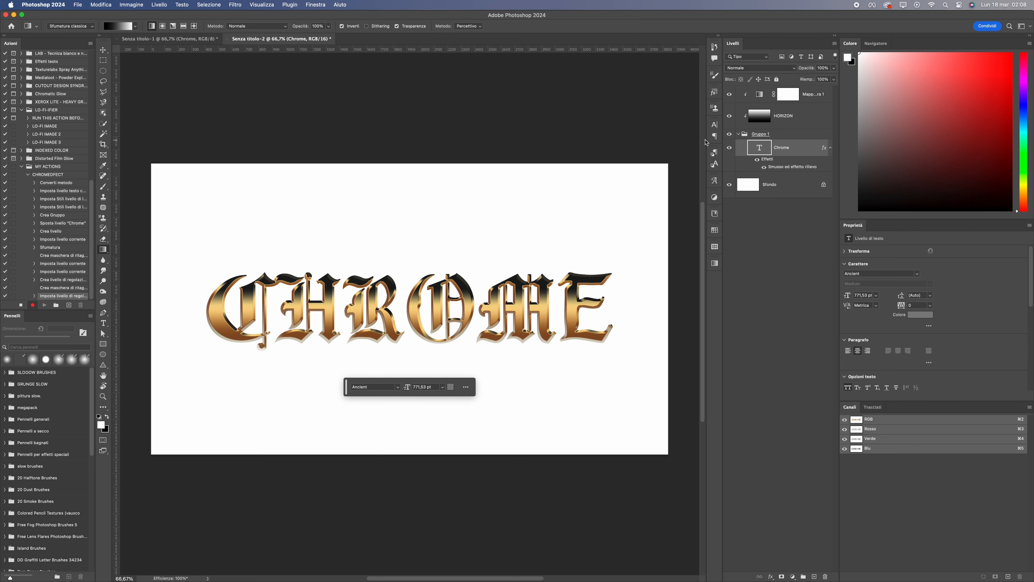
Add an inner shadow with 25% opacity to the Chrome text layer and apply it
double_click(779, 167)
key(shift)
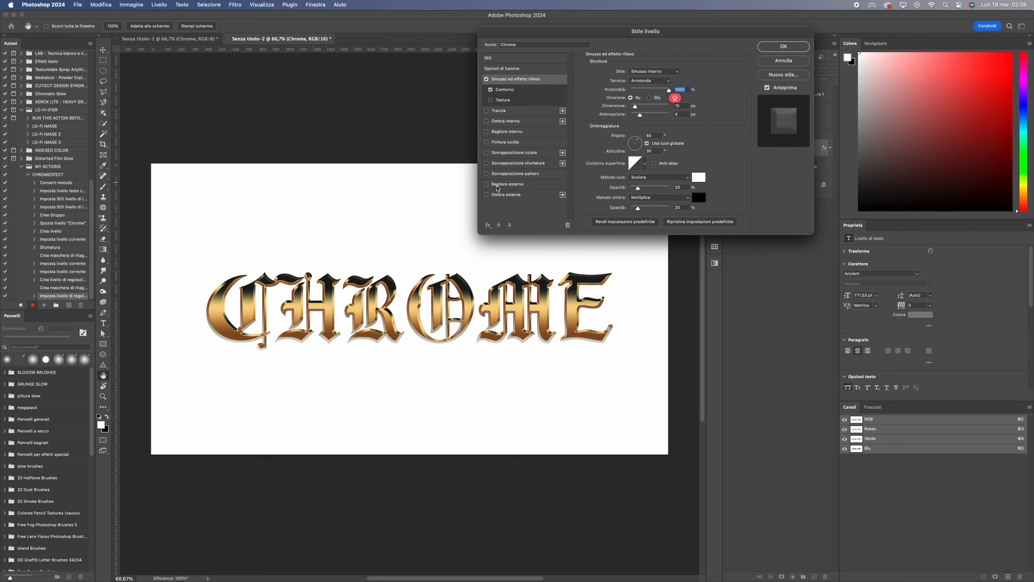
click(504, 121)
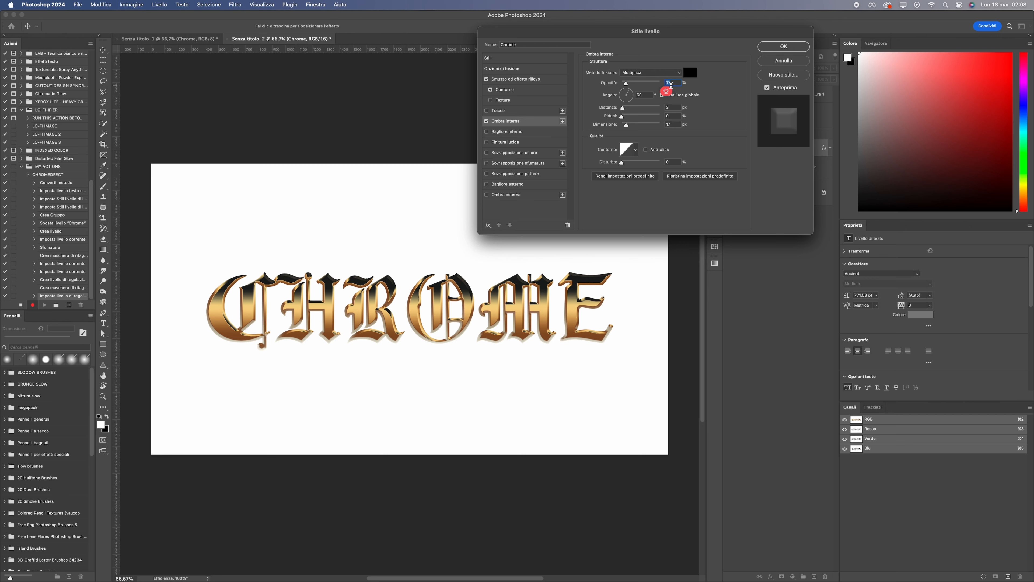
text(25)
key(Return)
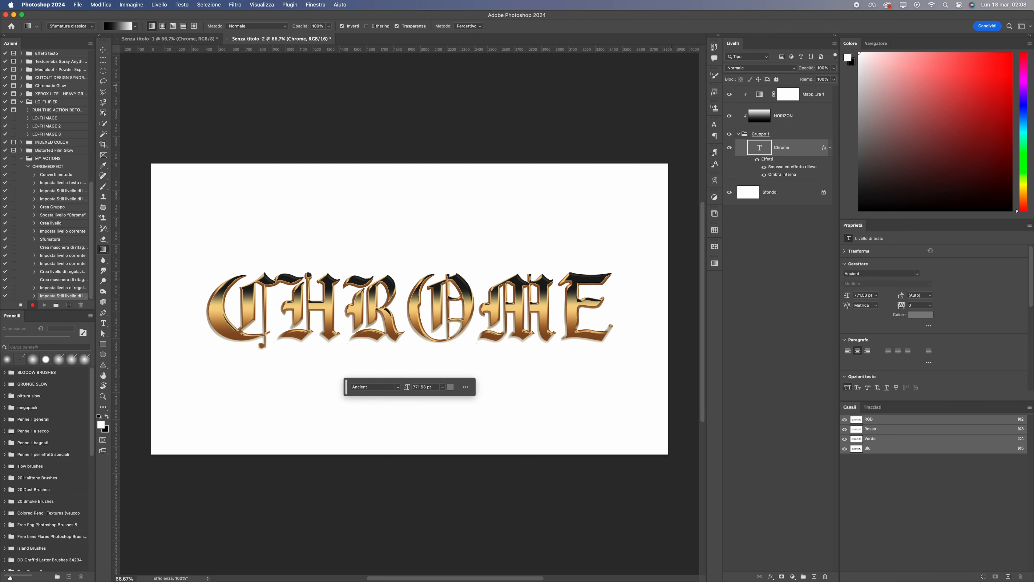
Set the inner shadow's distance to 0 px, give it an S-curved contour and reduce its size to a few pixels
double_click(778, 176)
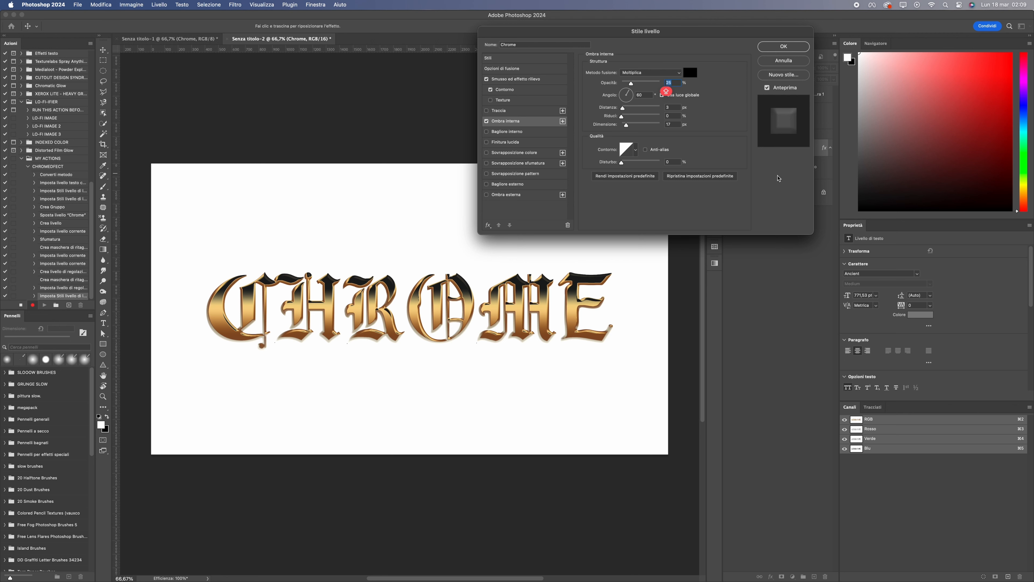
drag(626, 103, 639, 127)
text(0)
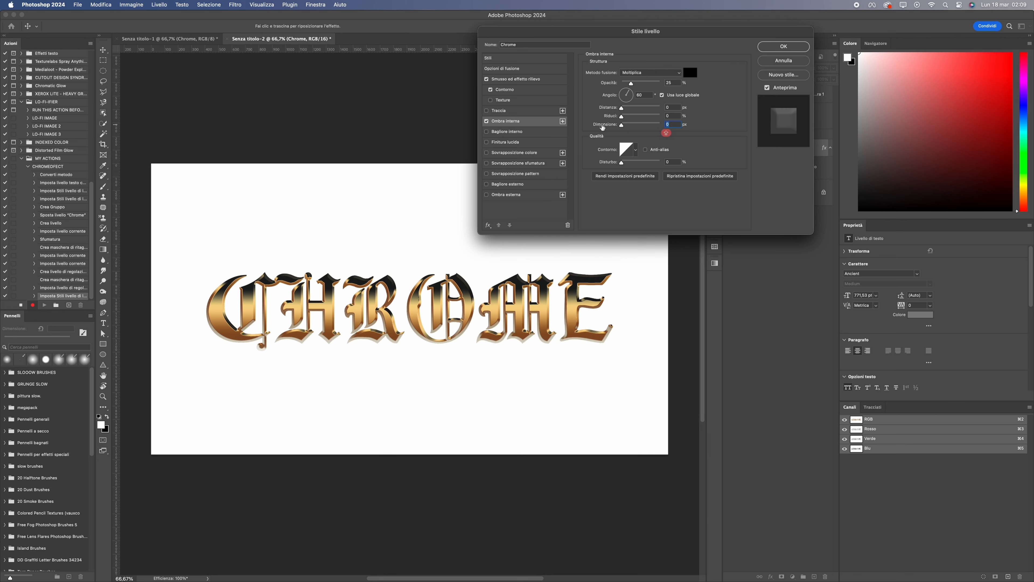
mouse_move(622, 125)
mouse_down()
mouse_move(640, 127)
mouse_move(631, 108)
mouse_up()
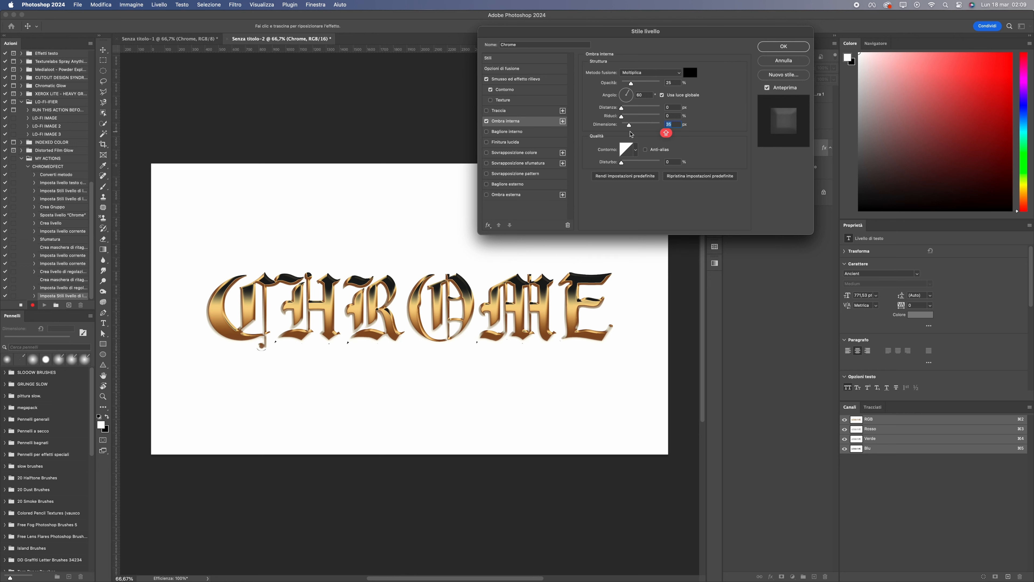
click(635, 150)
click(652, 169)
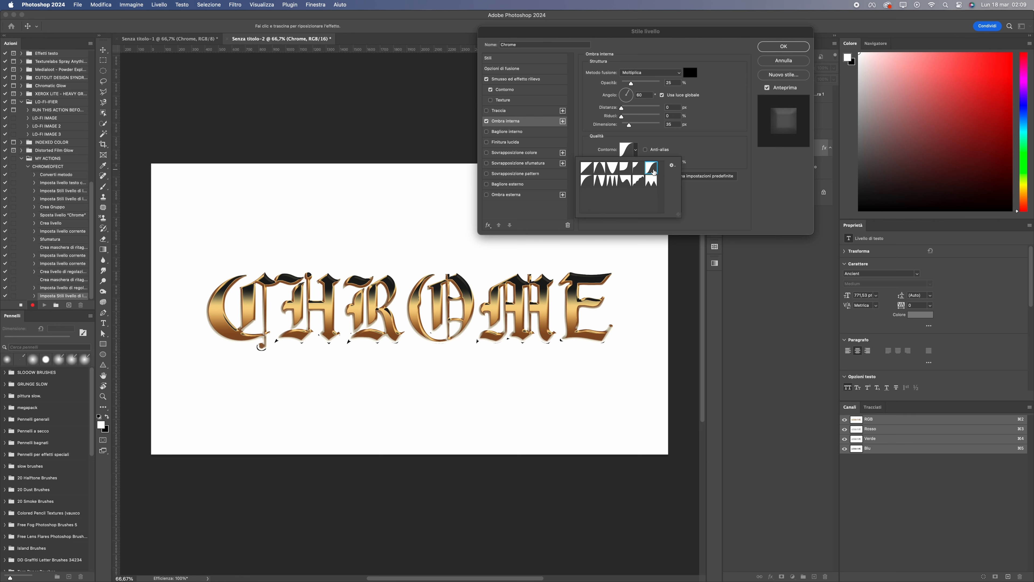
drag(629, 125, 623, 125)
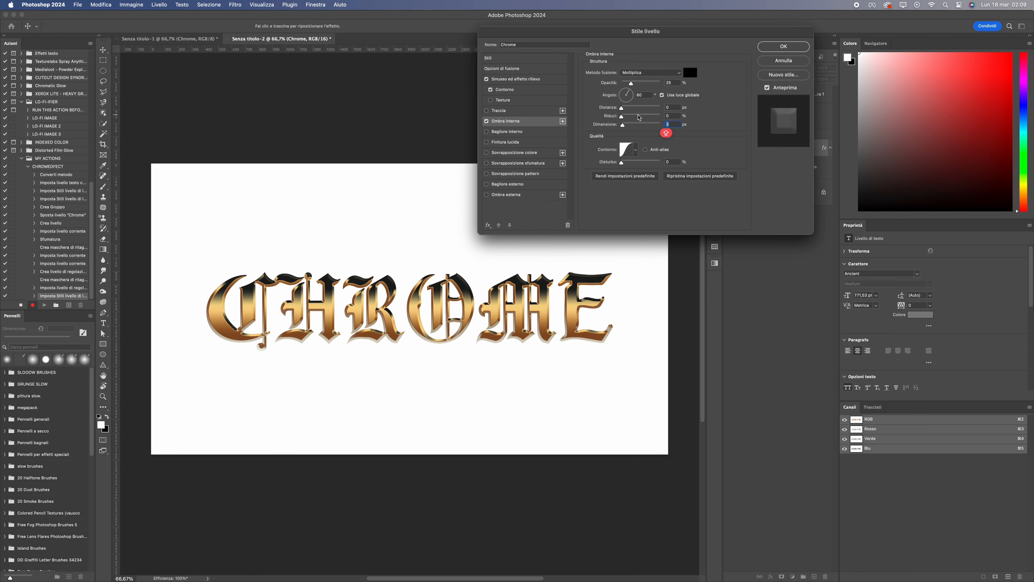
Add a stroke to the text with default settings, positioned inside, coloured black (000000) and 15 px in size
click(503, 111)
key(shift)
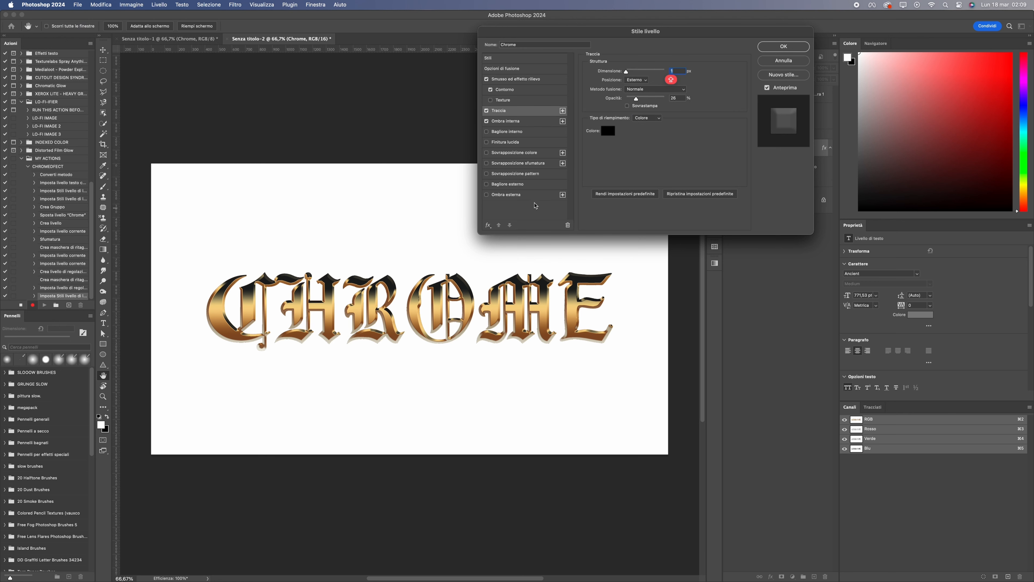
click(699, 194)
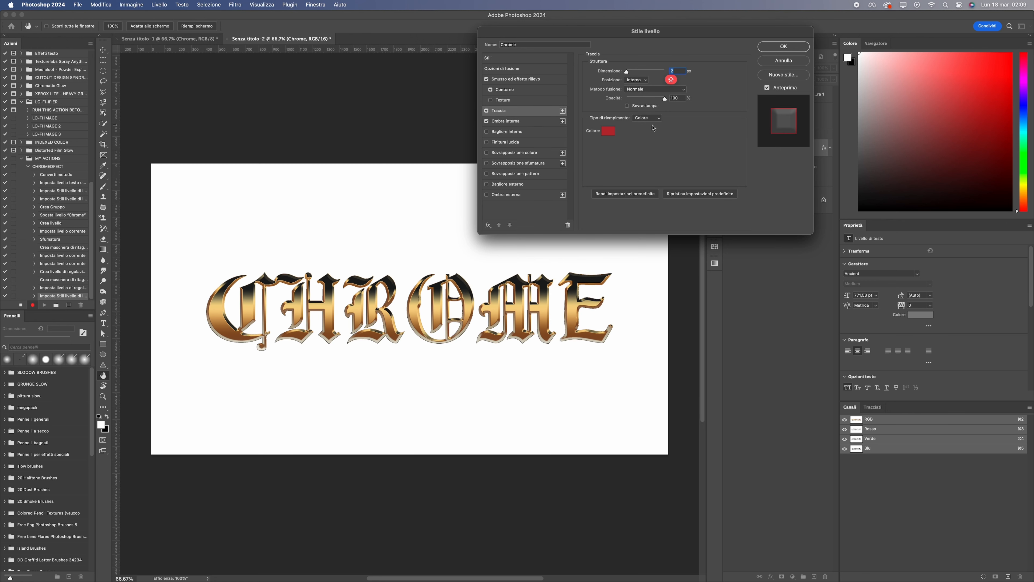
click(609, 131)
click(774, 83)
text(000000)
key(Return)
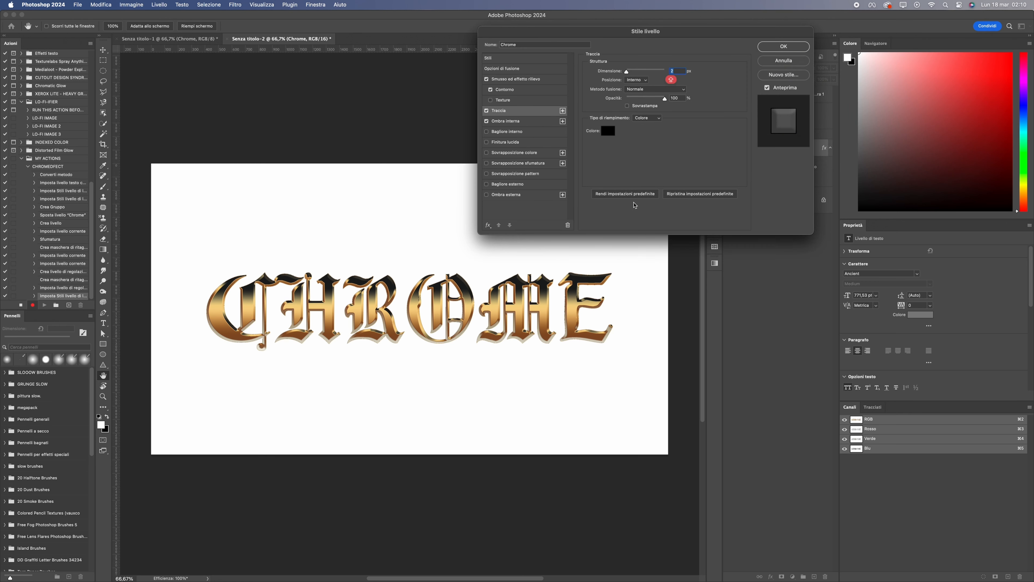
text(15)
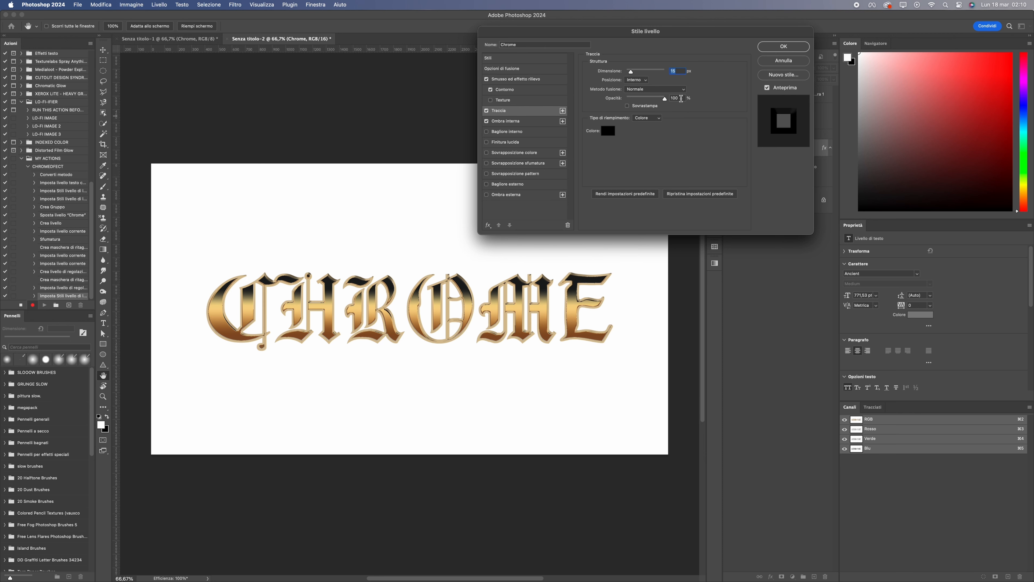
Change the stroke's fill type to gradient (Sfumatura) and its style to shape burst (Esplosione)
click(641, 117)
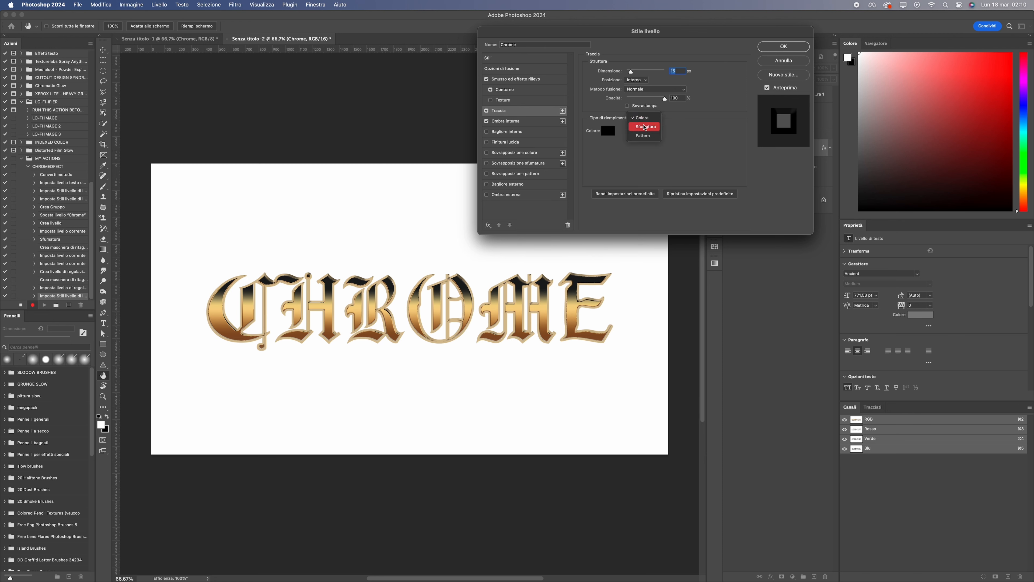
click(642, 124)
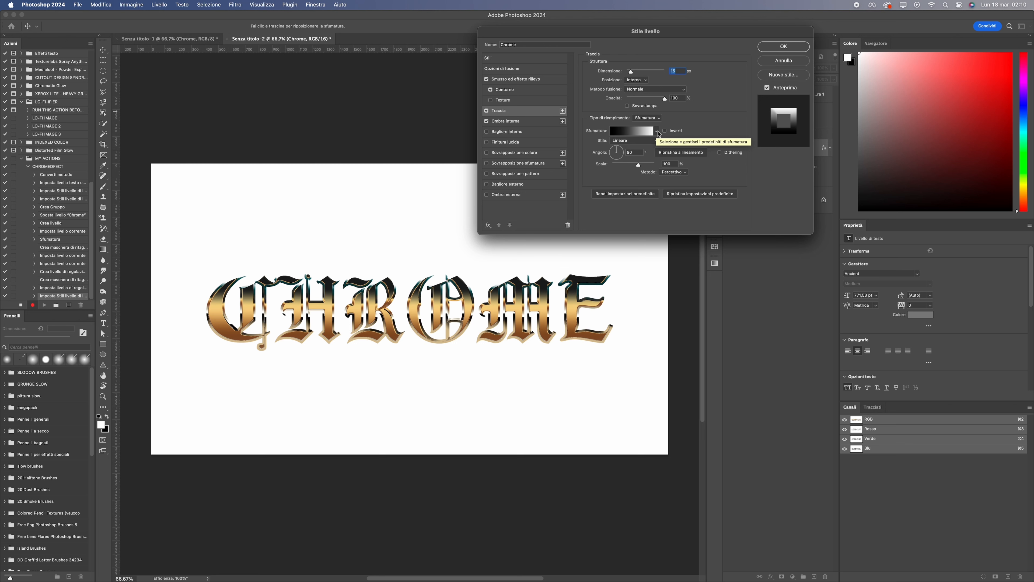
click(639, 140)
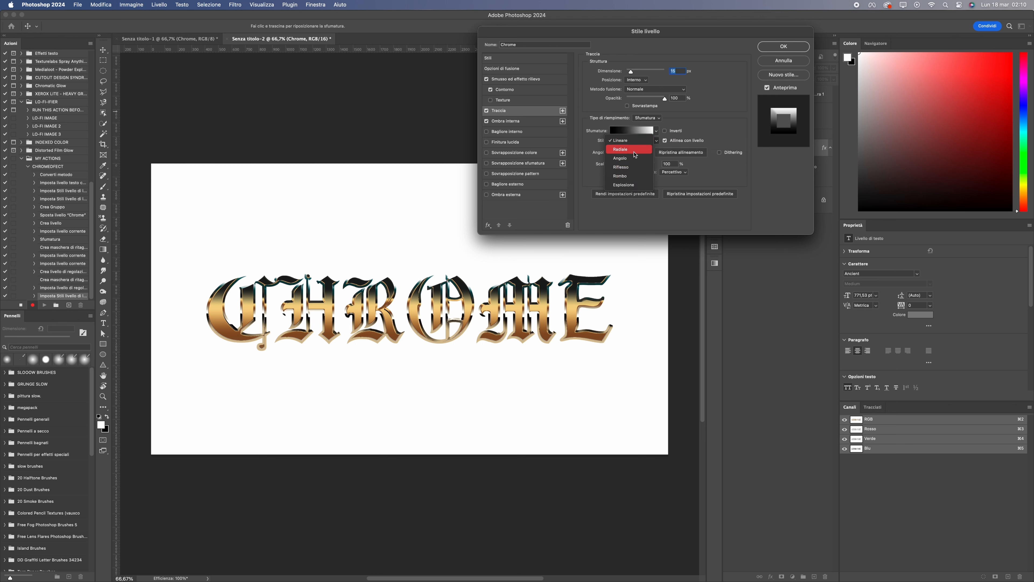
click(642, 186)
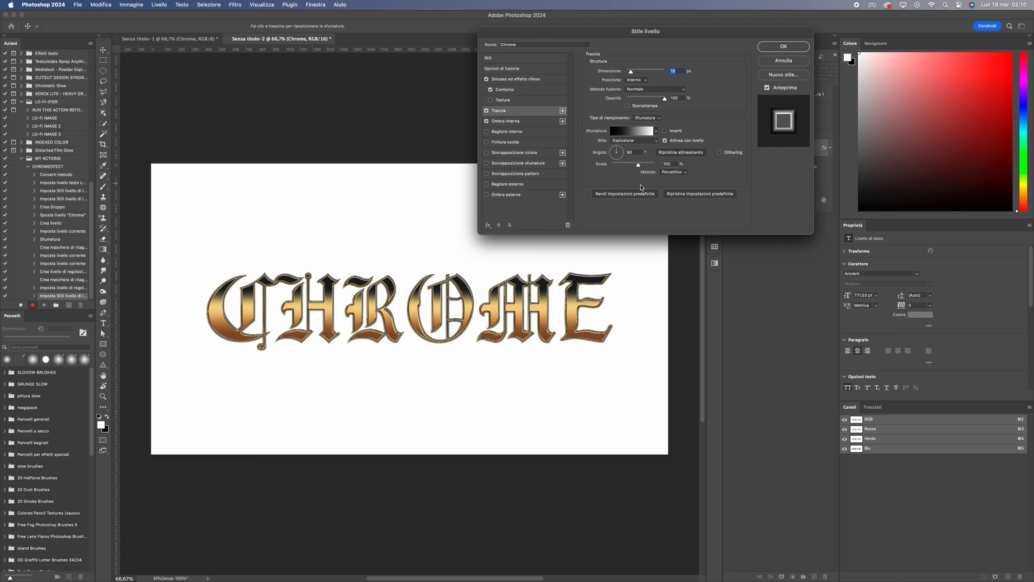
Move the white stop of the stroke's black-to-white gradient to position 50% and apply it
click(631, 132)
click(909, 278)
double_click(811, 313)
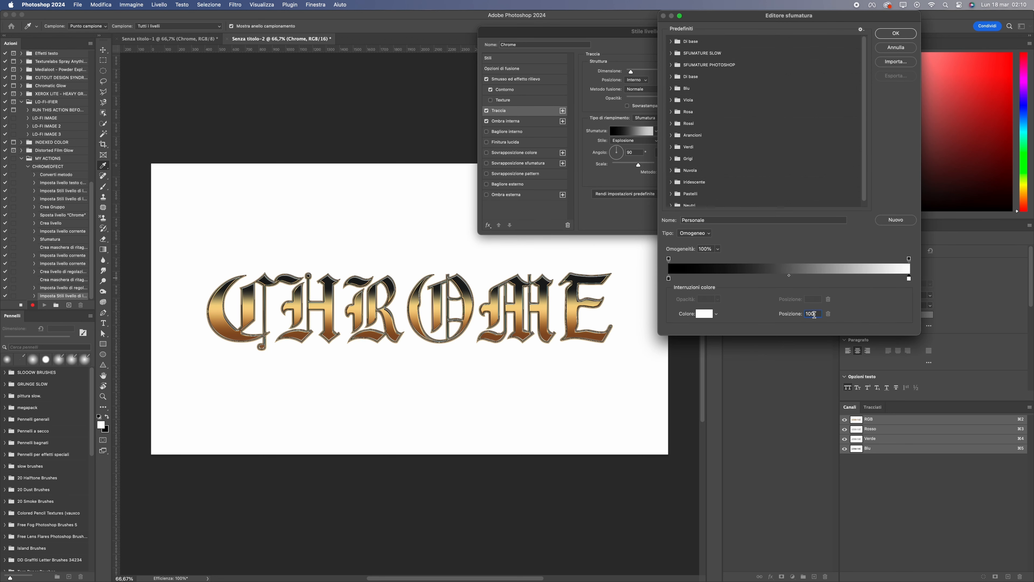
text(50)
key(Return)
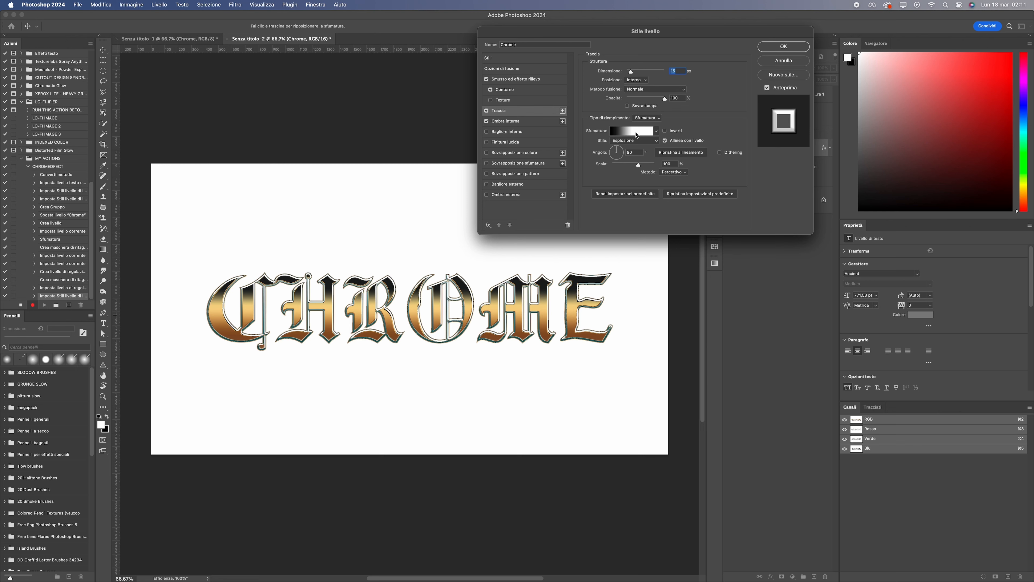
Add a black colour stop at 100% to the stroke gradient, making it black-white-black, and apply it
click(637, 134)
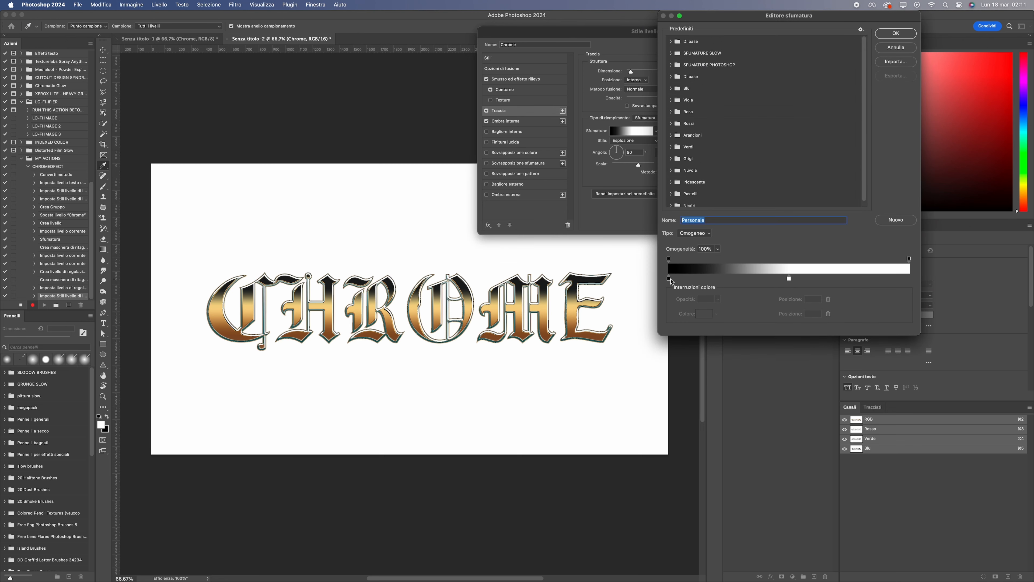
click(908, 279)
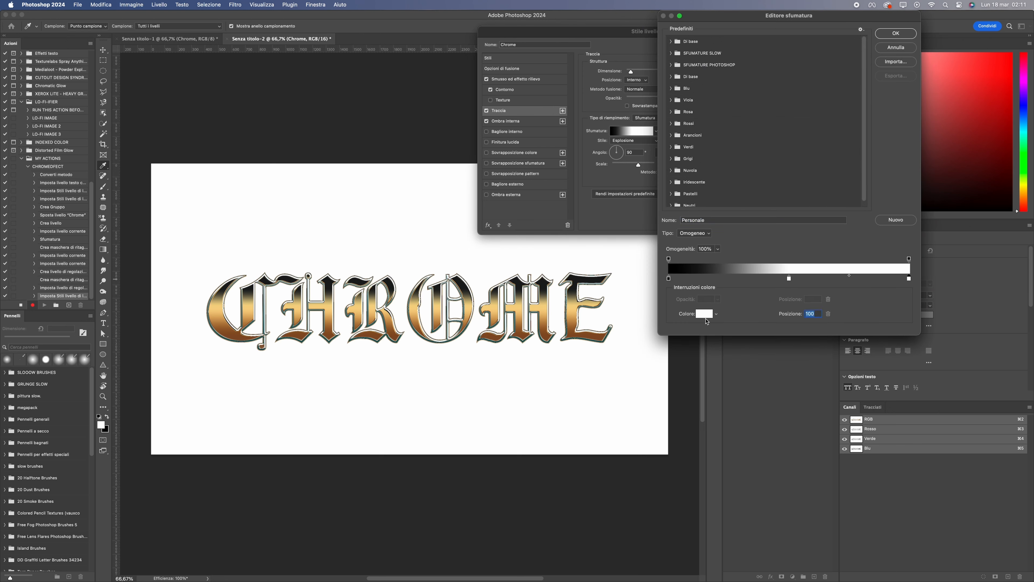
click(706, 317)
click(774, 137)
click(945, 32)
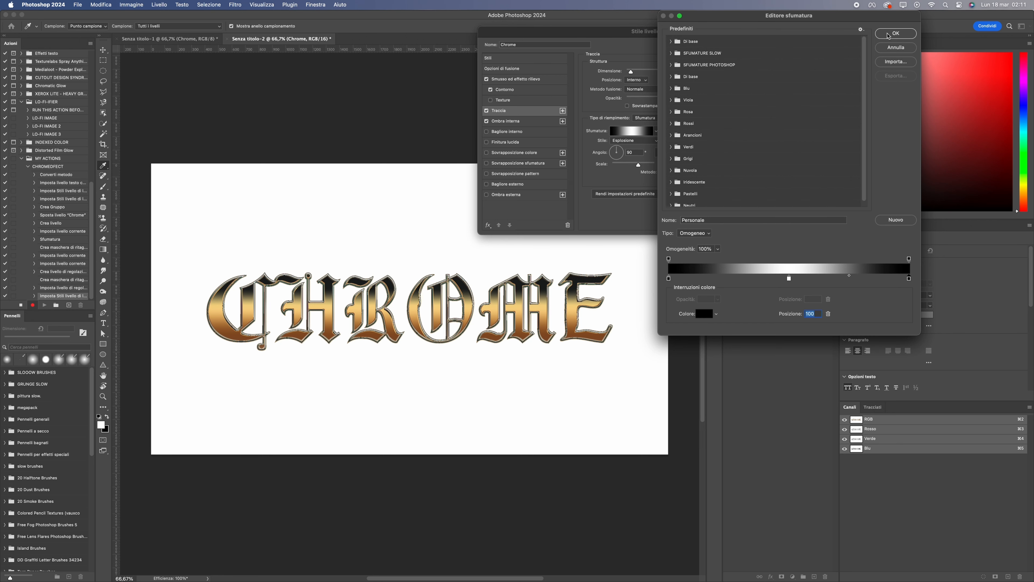
click(905, 34)
Set the stroke's blend mode to Lighten (Schiarisci), enable overprint (Sovrastampa) and lower its opacity to about 21%
click(655, 89)
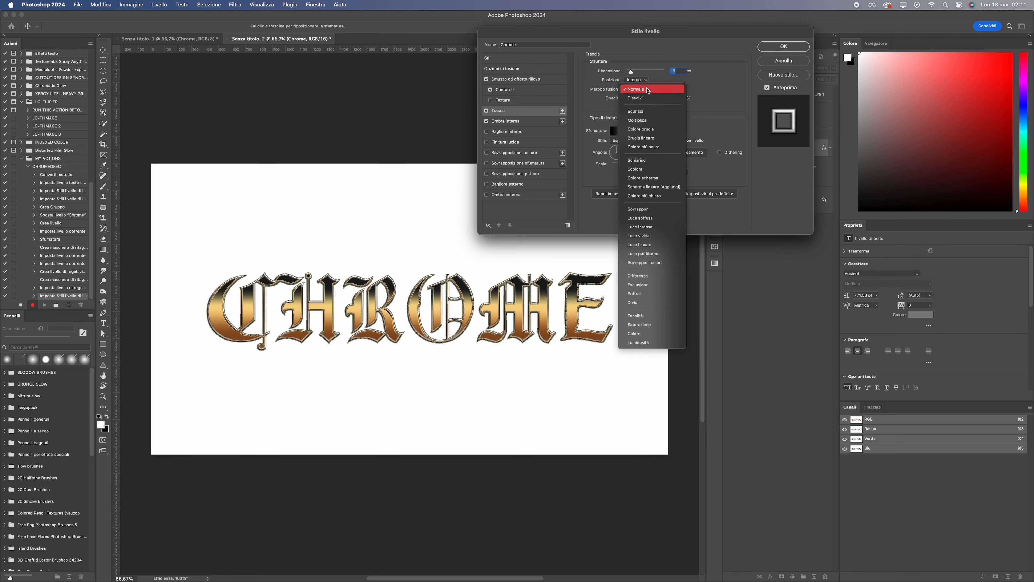
click(652, 157)
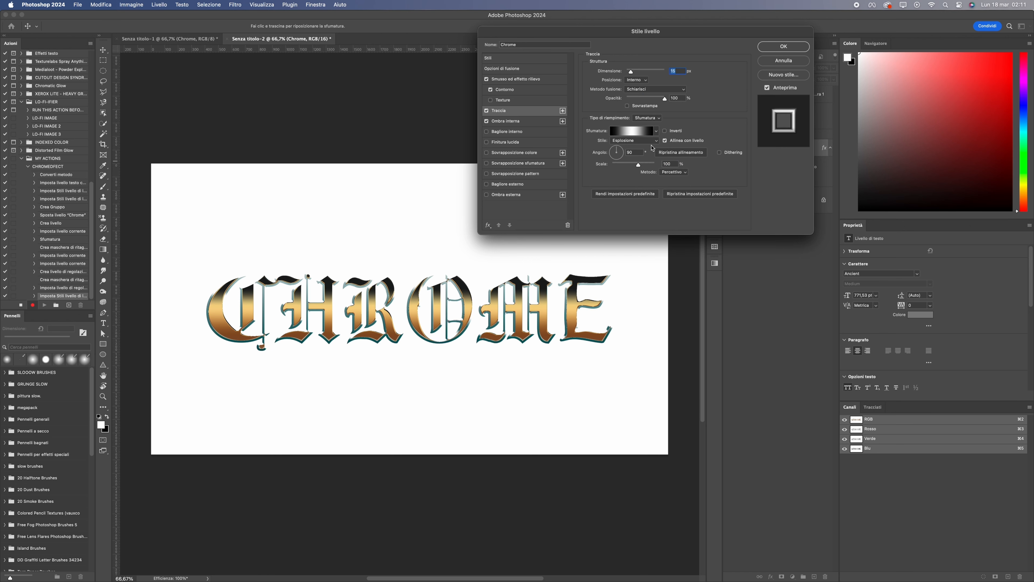
click(637, 107)
drag(637, 99, 634, 99)
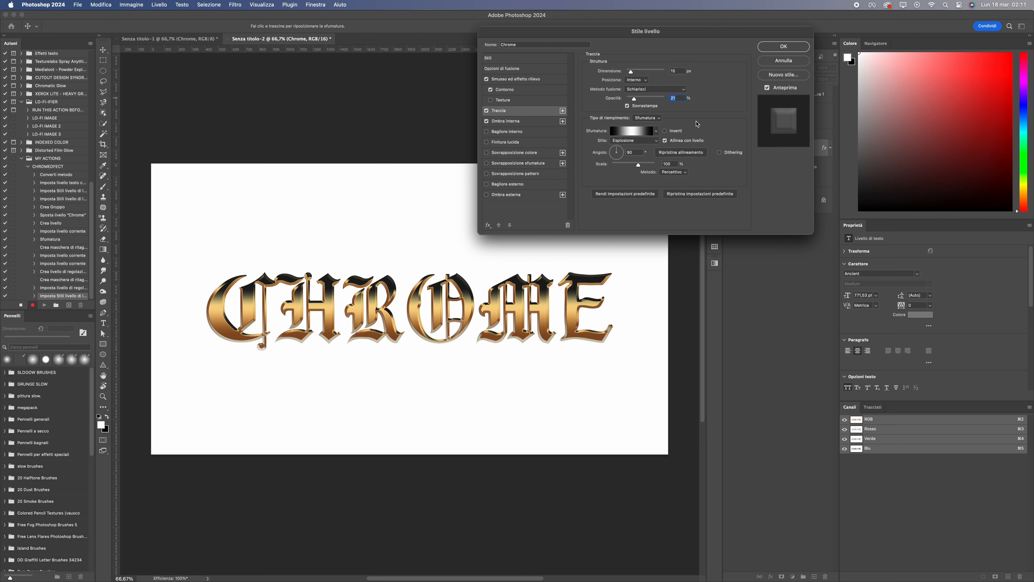
Add an outer glow (Bagliore esterno) to the Chrome text layer and set its colour to pale yellow #e2e09e
click(486, 184)
click(532, 185)
click(608, 101)
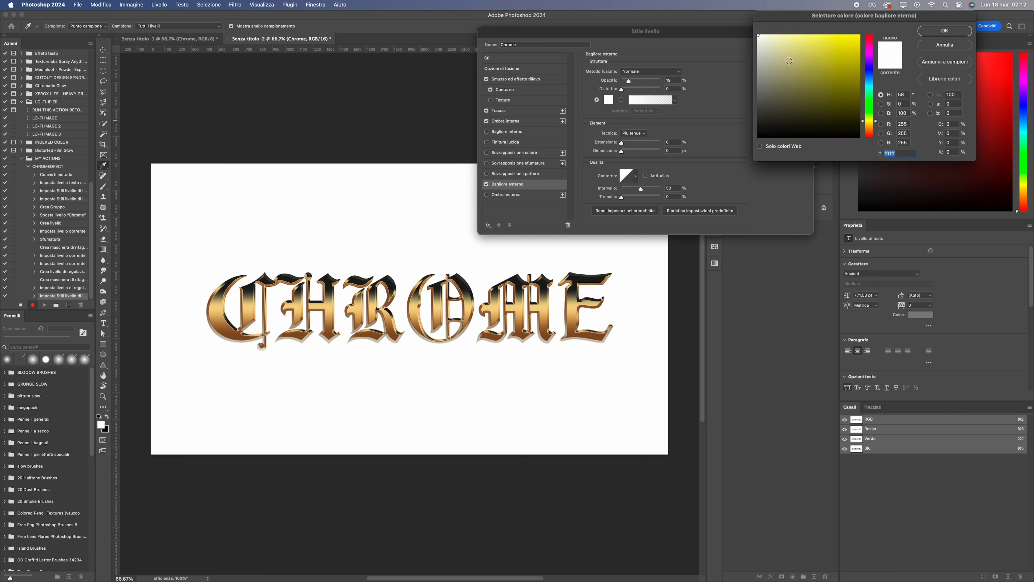
drag(794, 64, 796, 56)
click(789, 46)
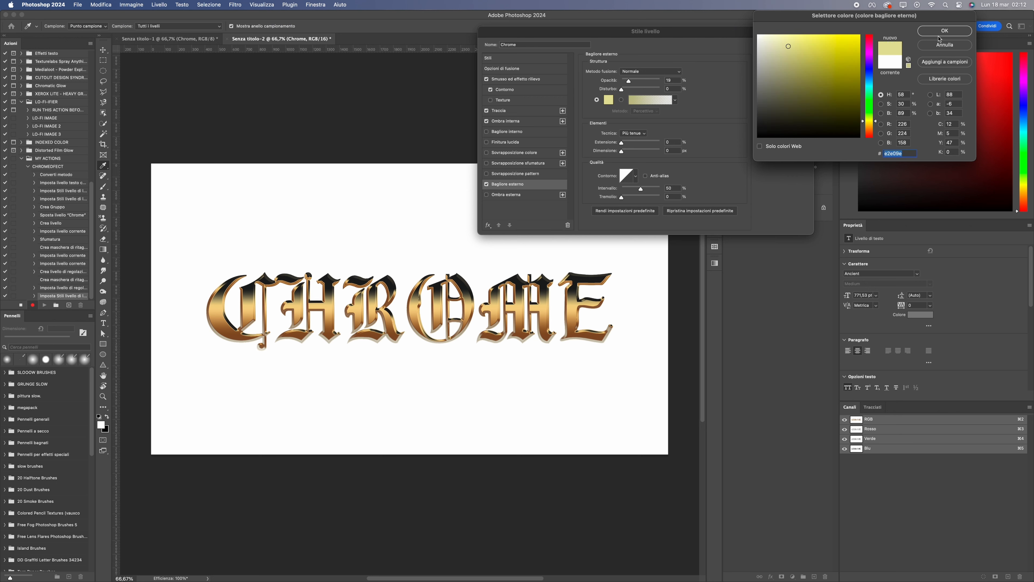
click(938, 35)
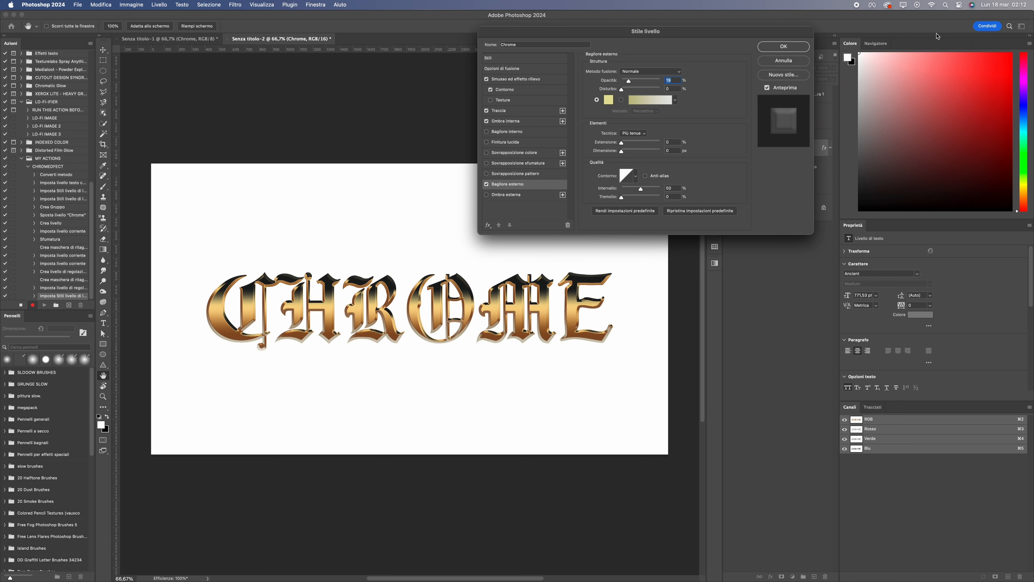
Set the outer glow's size to 120 px, its spread (Estensione) to 0% and its opacity to 25%
click(626, 151)
drag(625, 150, 622, 151)
click(623, 141)
click(673, 150)
text(120)
click(680, 143)
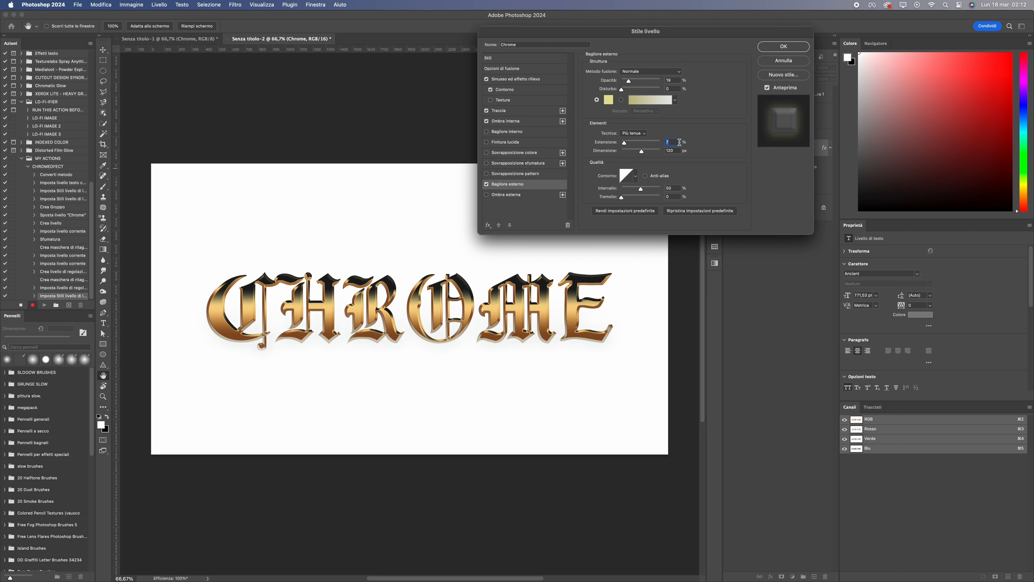
drag(625, 143, 620, 143)
click(673, 80)
text(1)
text(5)
Reduce the Chrome layer's bevel softening (Attenuazione) to 0 px and apply the layer style
click(549, 79)
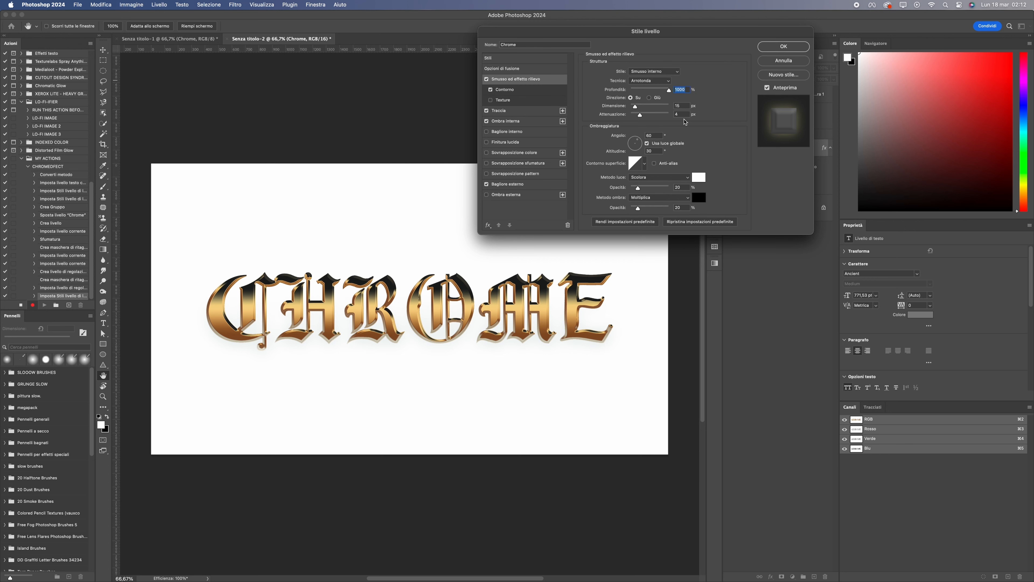
drag(640, 114, 600, 118)
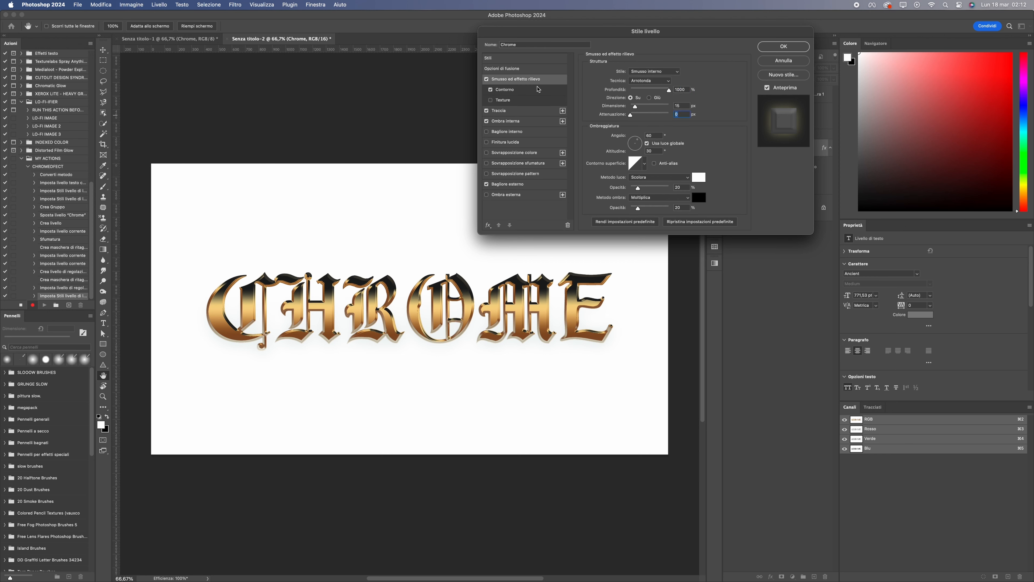
click(525, 94)
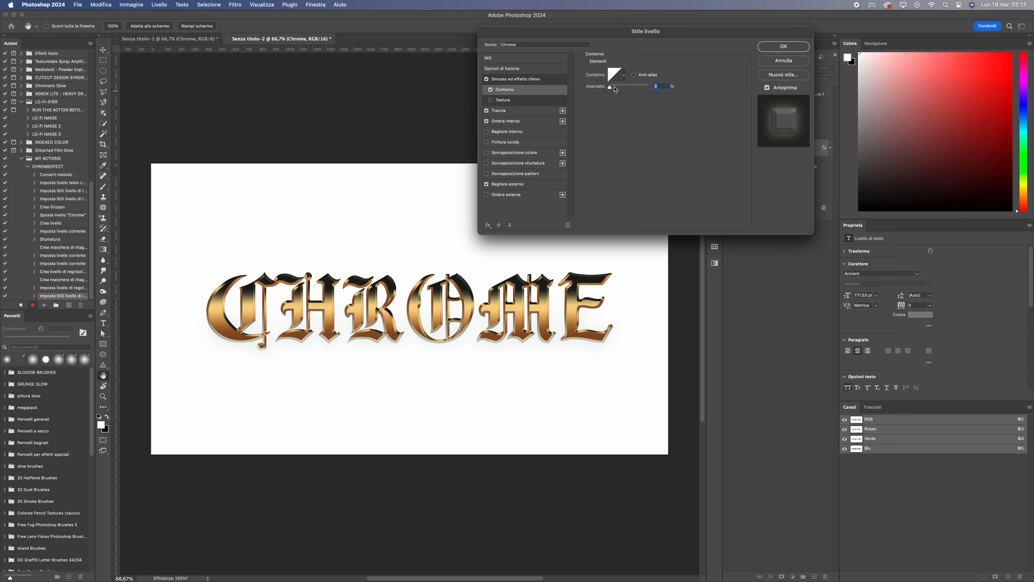
click(779, 48)
Add an outer glow to Gruppo 1 with its size set to 32 px and apply it
click(760, 136)
click(771, 576)
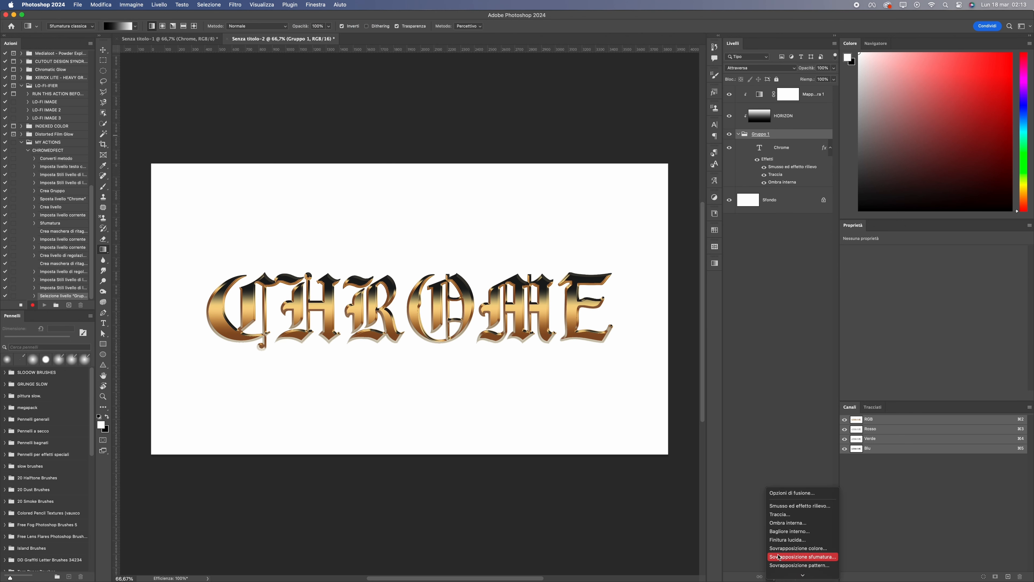
click(790, 565)
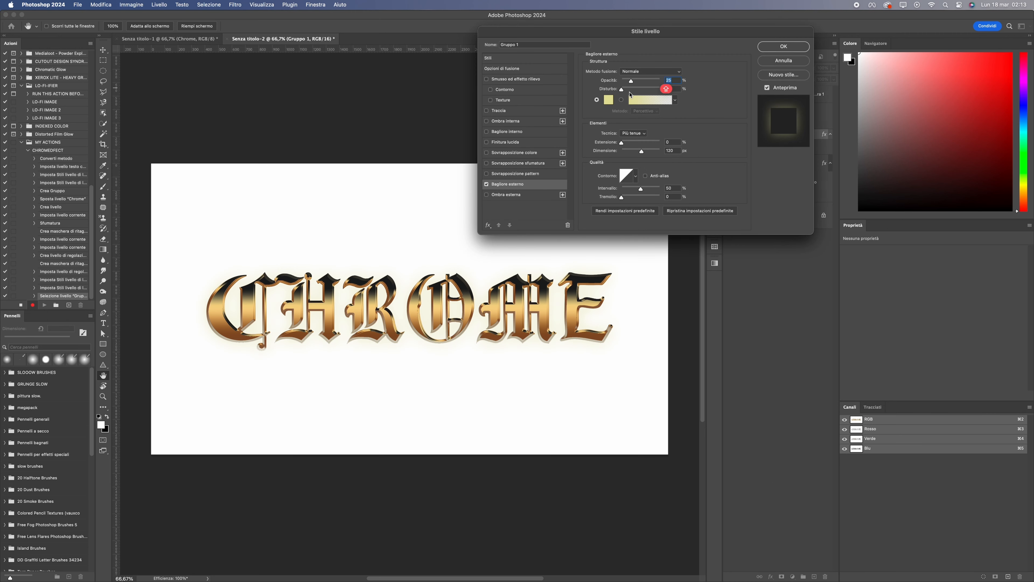
drag(633, 153, 629, 154)
click(776, 48)
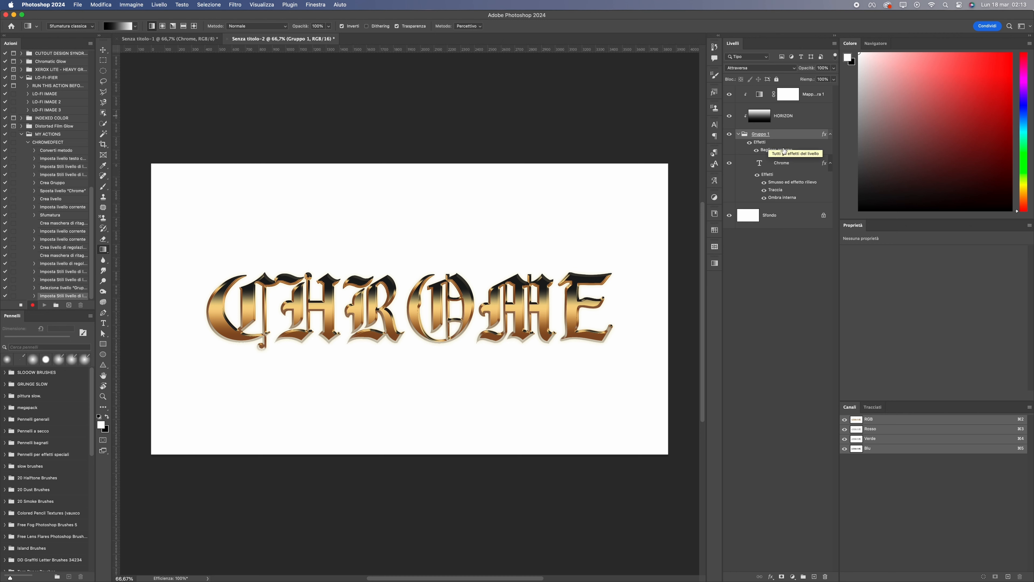
Add a bevel and emboss effect with 100% depth to Gruppo 1 and apply it
double_click(773, 150)
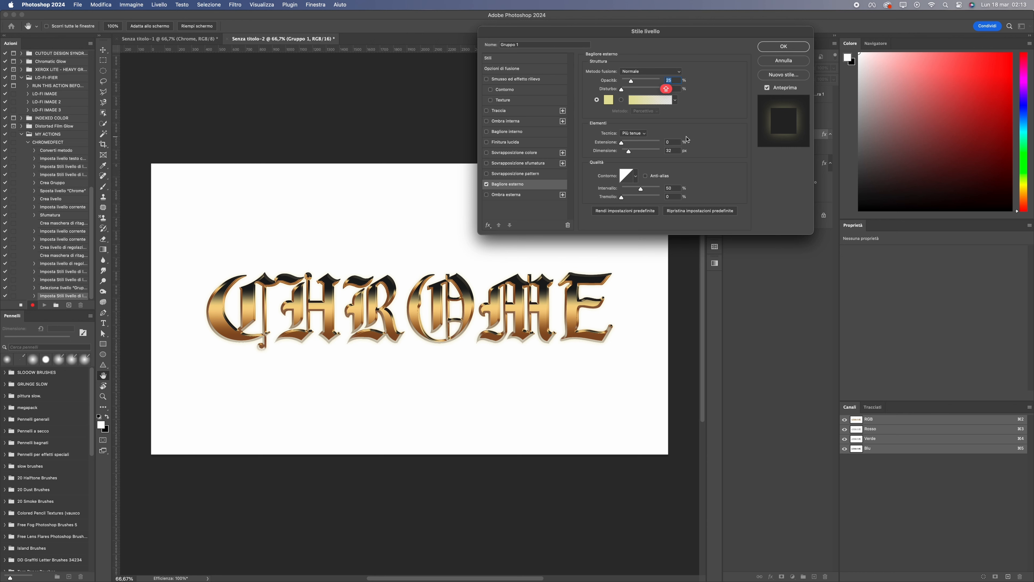
click(501, 81)
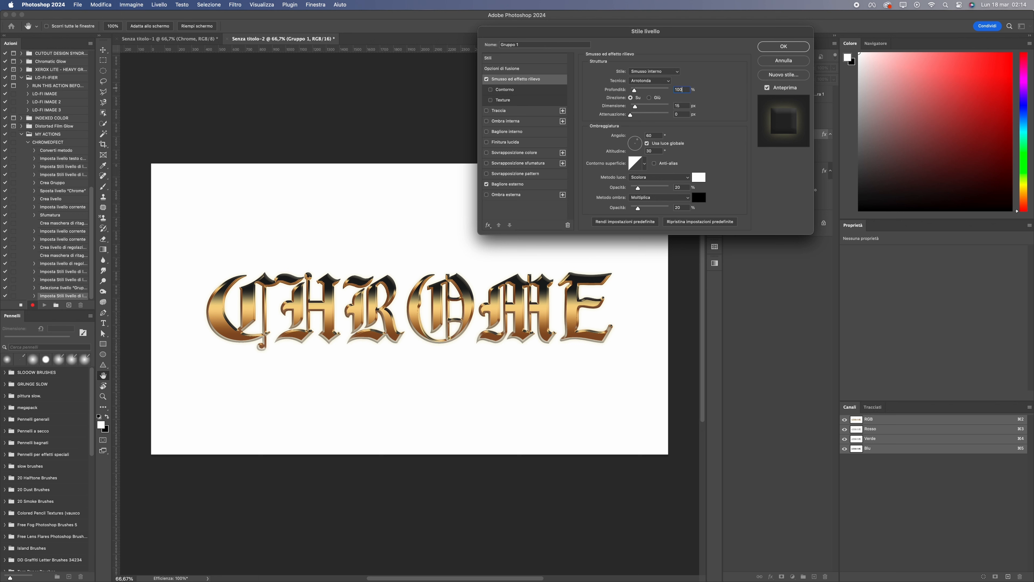
key(Return)
Reset Gruppo 1's bevel and emboss to its default settings and choose the linear gloss contour (Contorno superficie)
double_click(776, 159)
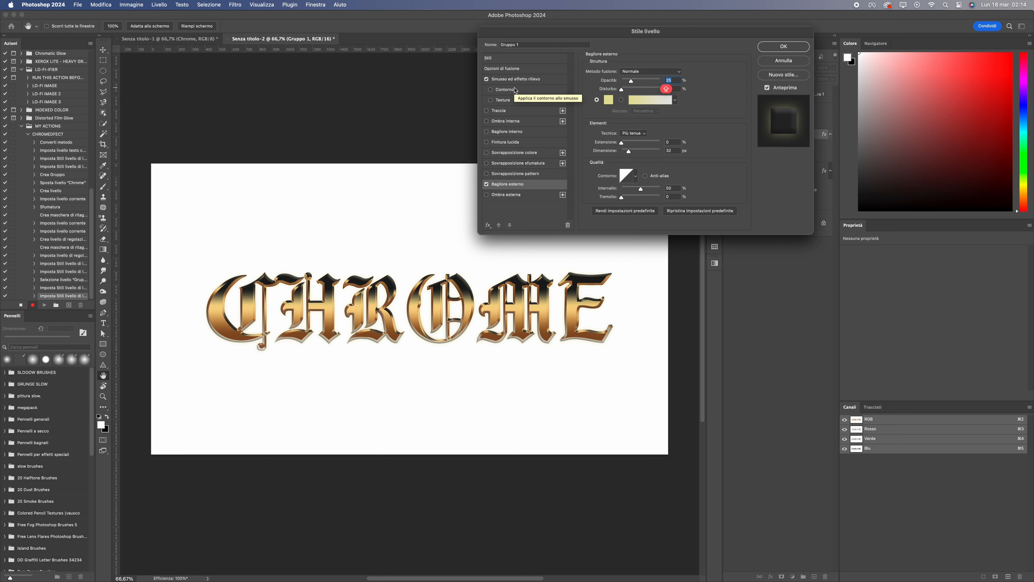
click(551, 80)
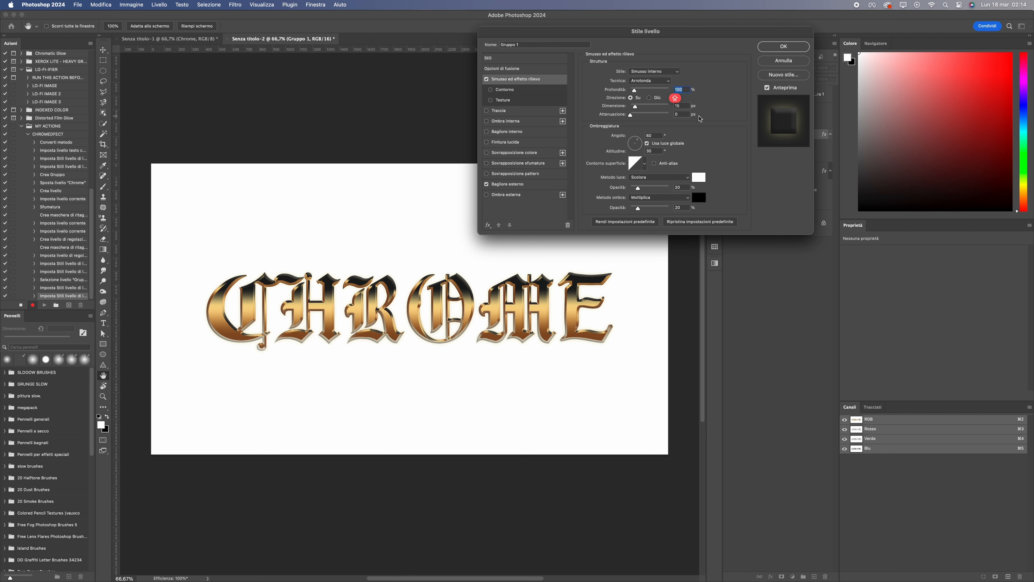
click(686, 223)
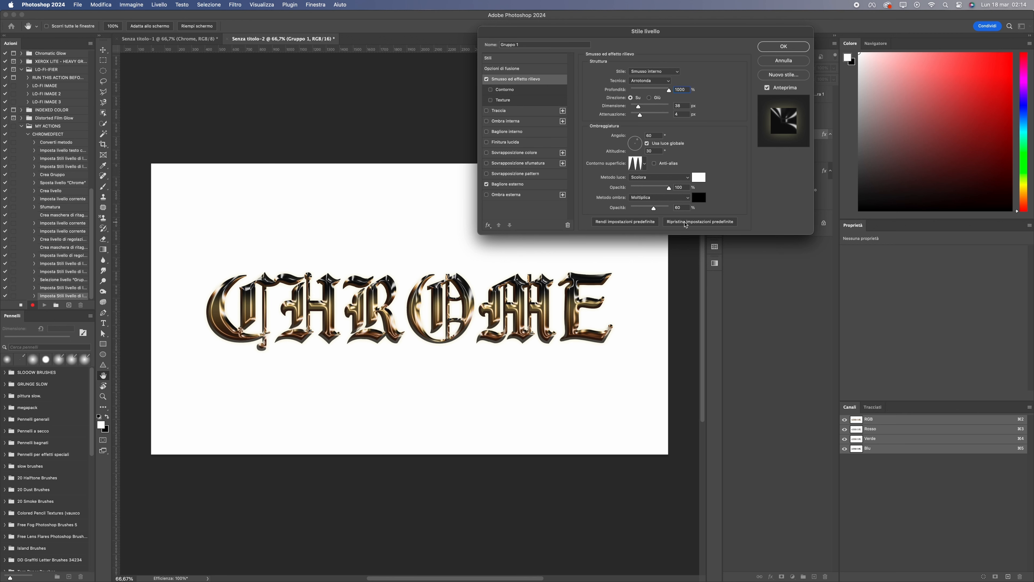
click(645, 163)
click(596, 182)
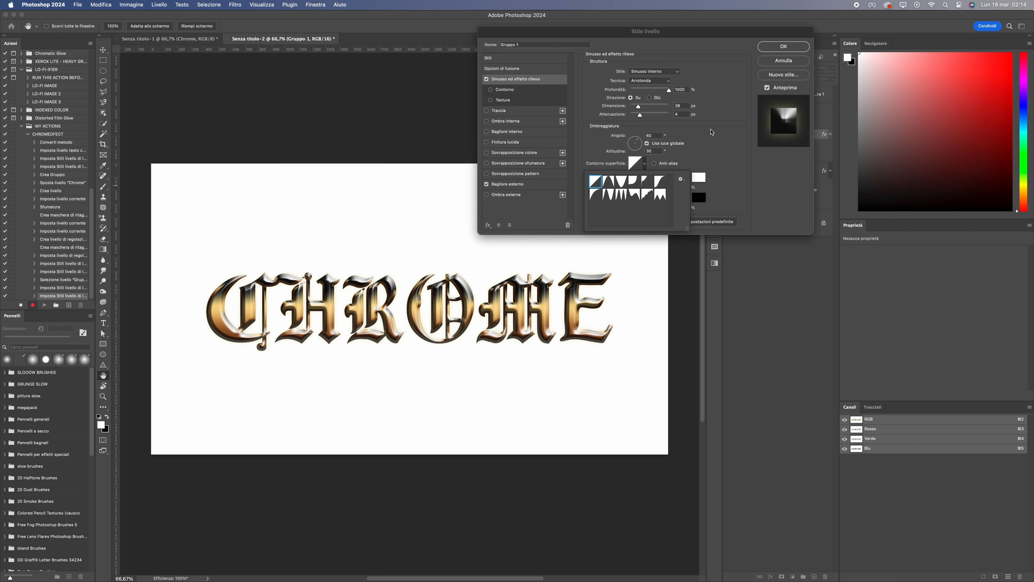
Set the group bevel's softening to 0 px and its size to 2 px
click(704, 130)
click(686, 115)
drag(640, 115, 614, 116)
click(685, 107)
text(1000)
click(541, 207)
text(2)
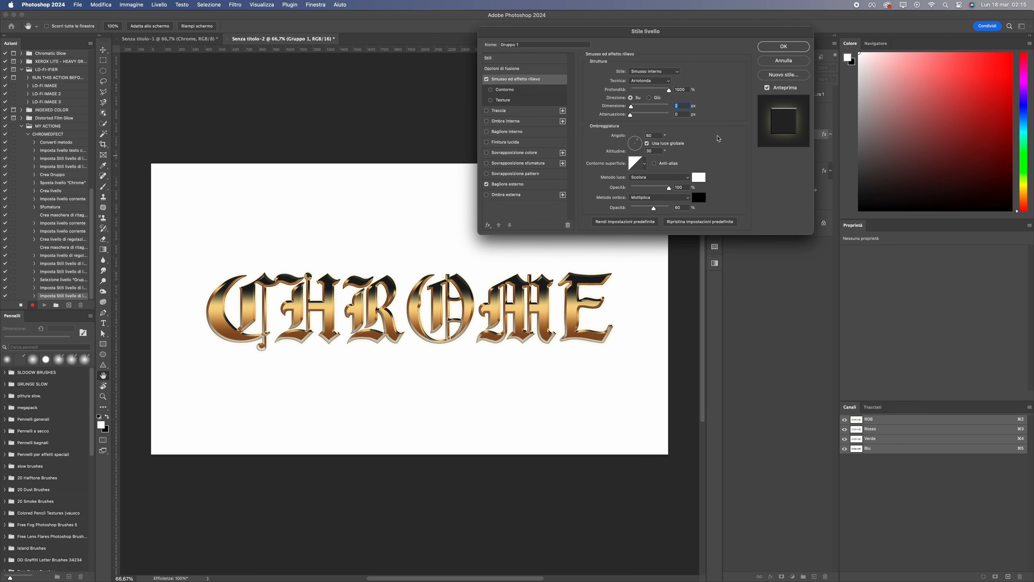
Set the group bevel's size to 15 px and its depth to 100%, and apply the layer style
key(shift+Tab)
double_click(678, 106)
text(15)
click(643, 81)
click(686, 88)
double_click(686, 89)
text(100)
key(Return)
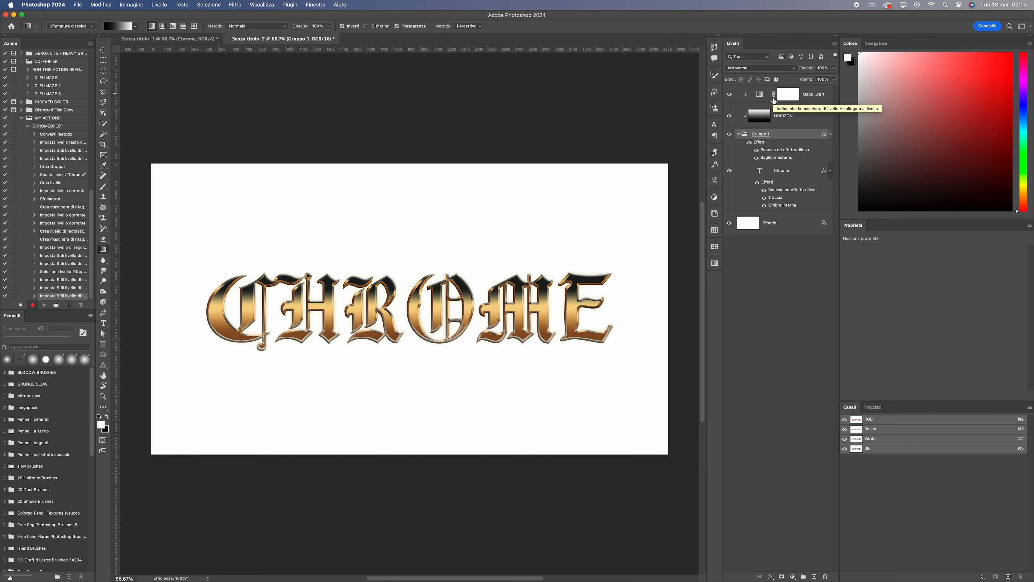
Enable Contour (Contorno) for Gruppo 1's bevel and move the curve's start point to input 98%, output 0%
double_click(761, 143)
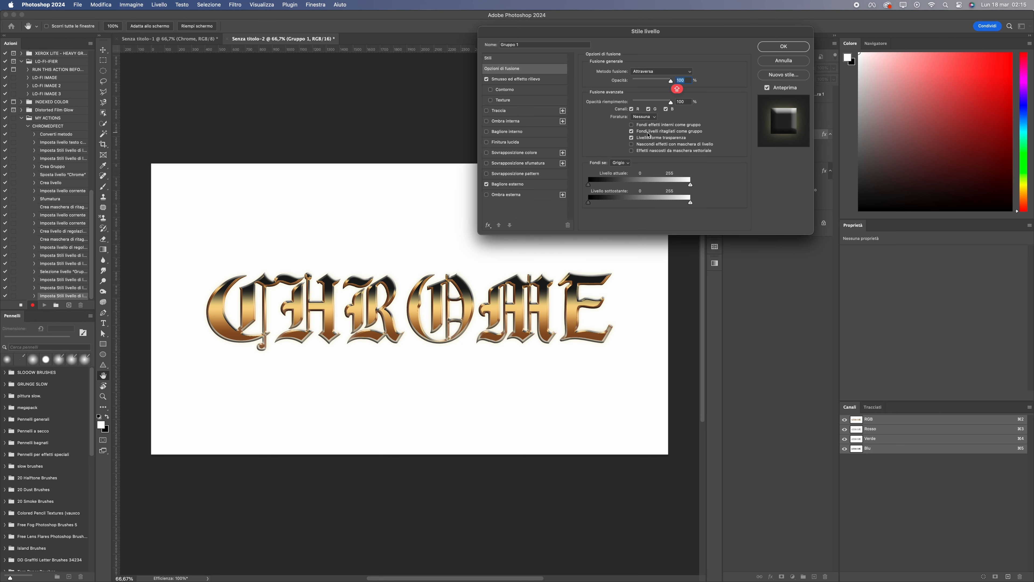
click(516, 90)
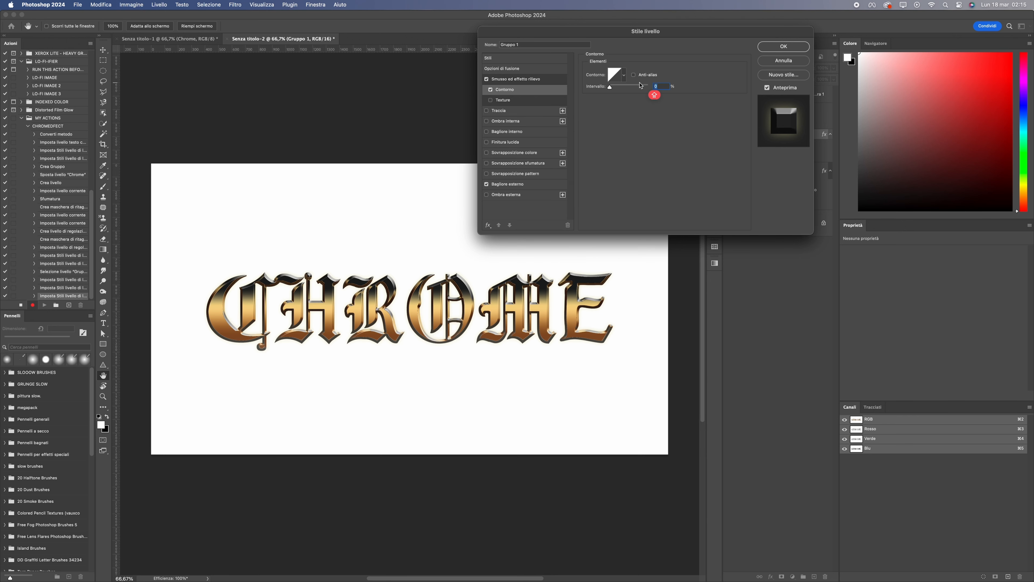
click(620, 80)
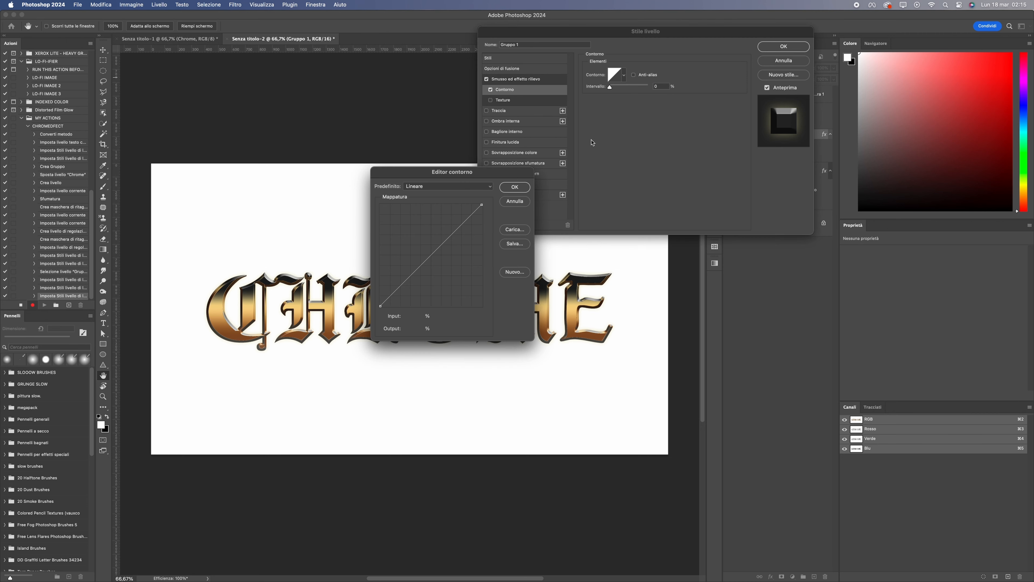
drag(517, 179, 526, 145)
click(395, 270)
double_click(435, 279)
text(98)
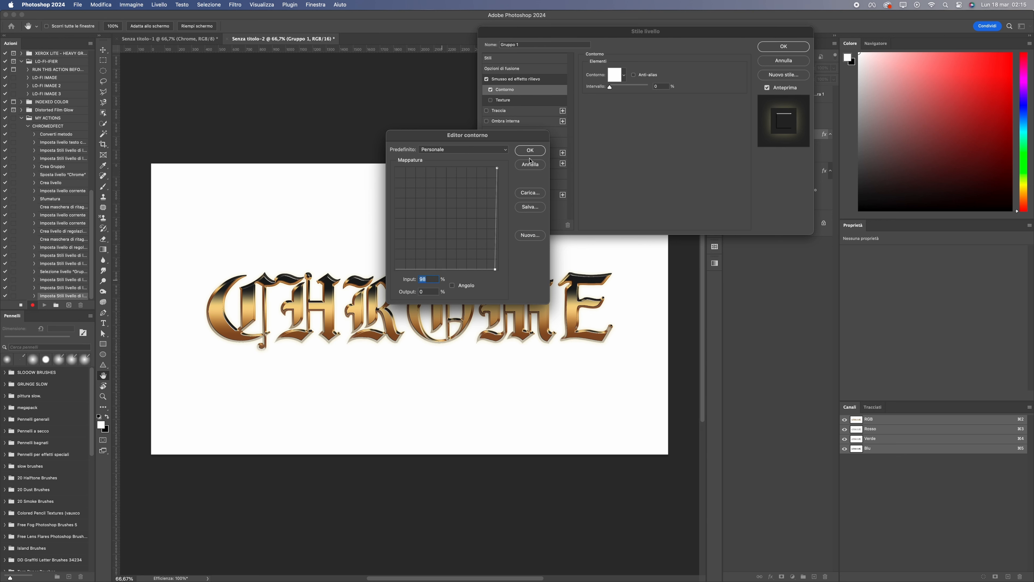
click(530, 150)
Turn off the use of global light for Gruppo 1's bevel and emboss
click(524, 79)
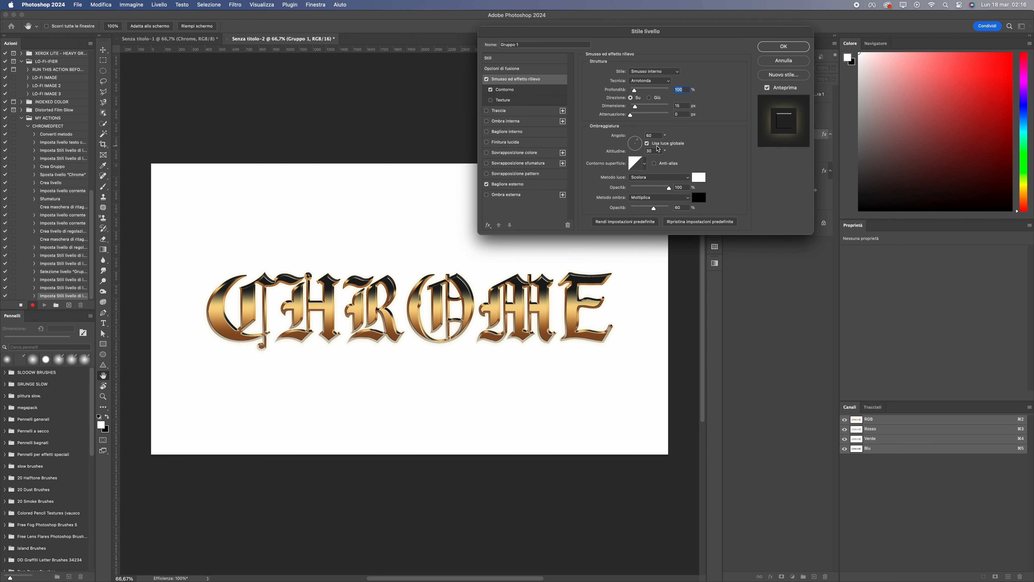
click(656, 152)
click(647, 143)
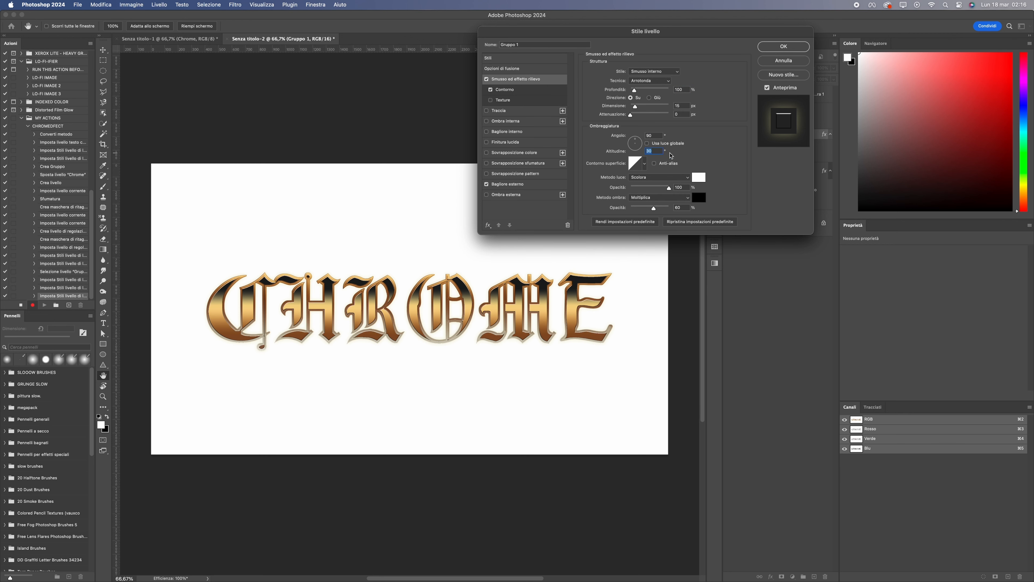
Edit the bevel's gloss contour, raising the curve's start point to output 100% and keeping the end point at input 100%
click(637, 164)
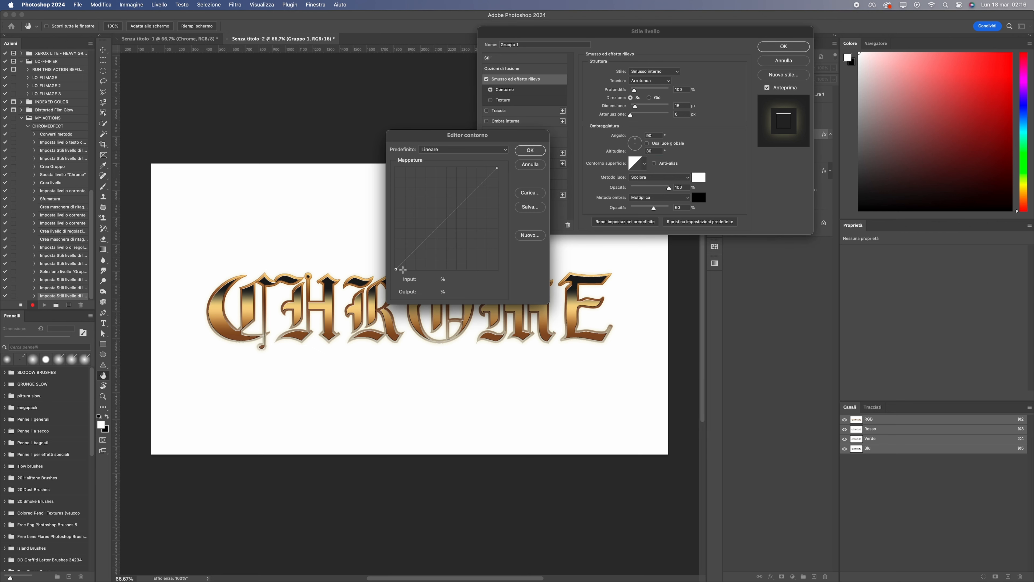
drag(396, 268, 396, 167)
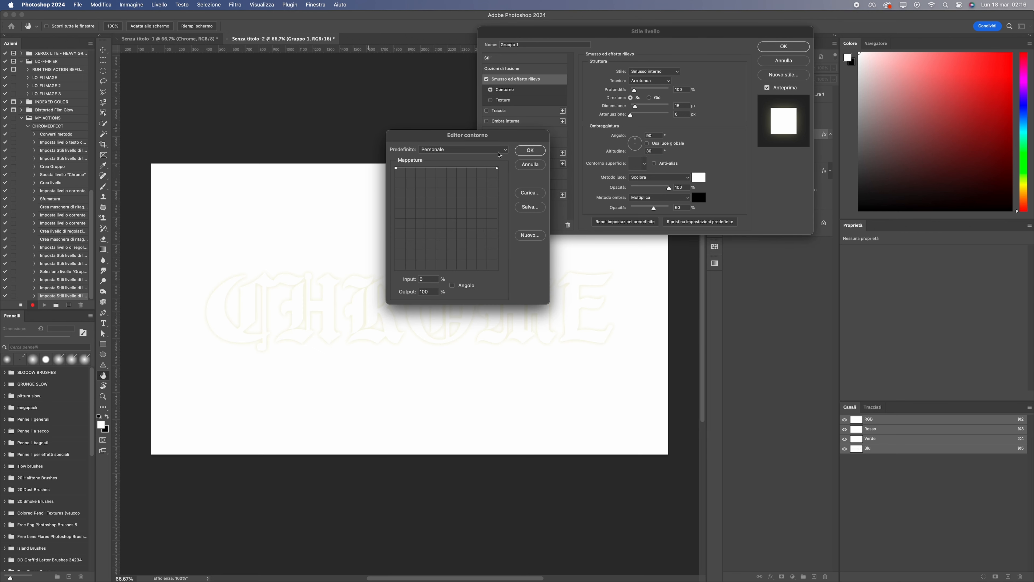
click(497, 168)
click(435, 277)
text(99)
click(484, 285)
click(426, 291)
text(99)
click(428, 281)
text(100)
Lower the gloss contour's end point to about 11% output, lower the start point slightly, and apply the curve
drag(497, 168, 497, 259)
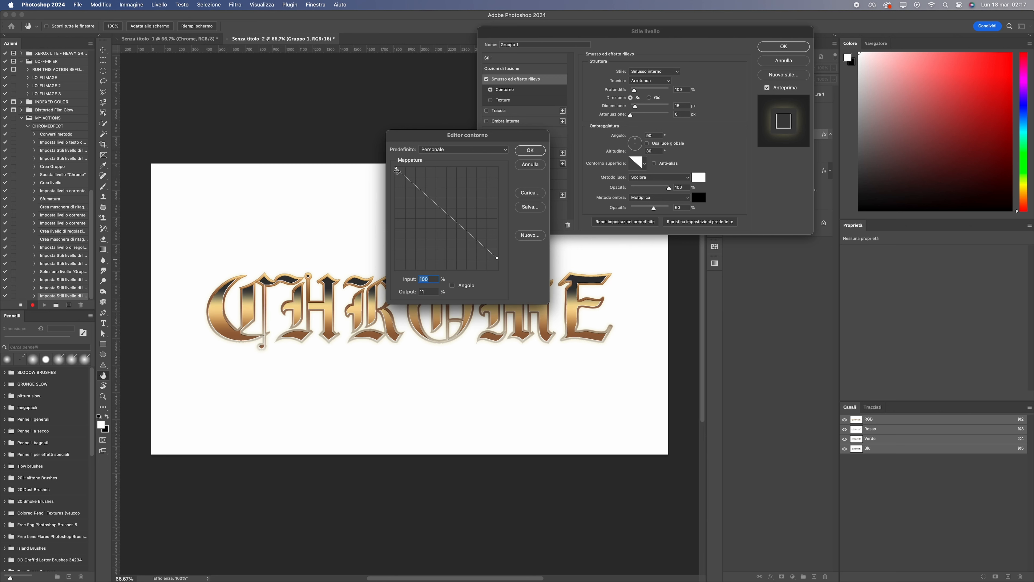
mouse_move(396, 167)
mouse_down()
mouse_move(396, 191)
mouse_move(396, 180)
mouse_up()
click(529, 150)
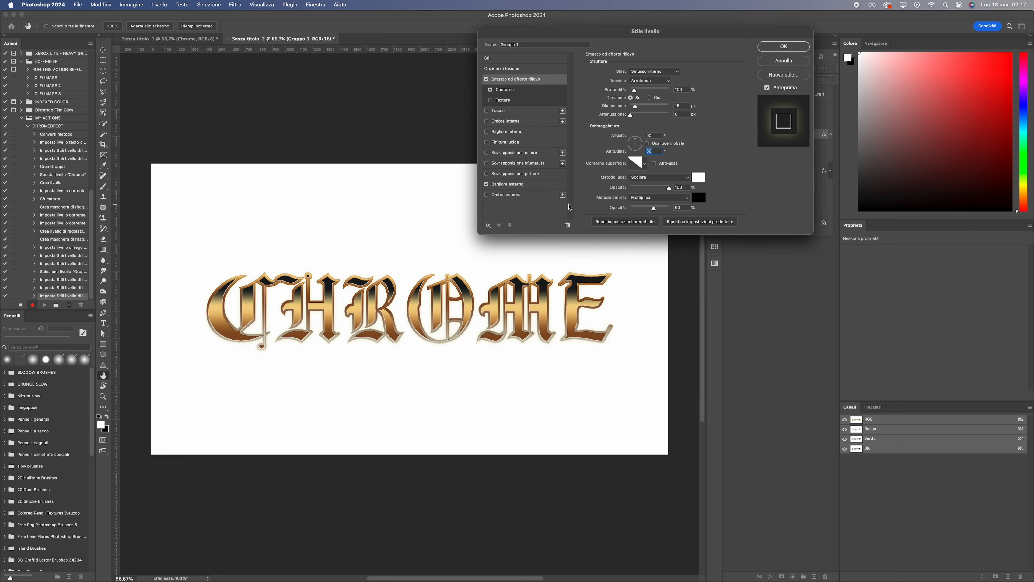
Set the bevel's highlight opacity to 30%, shadow opacity to 38%, light angle to -90° and altitude to 32°, and apply the style
click(490, 90)
drag(669, 187, 645, 208)
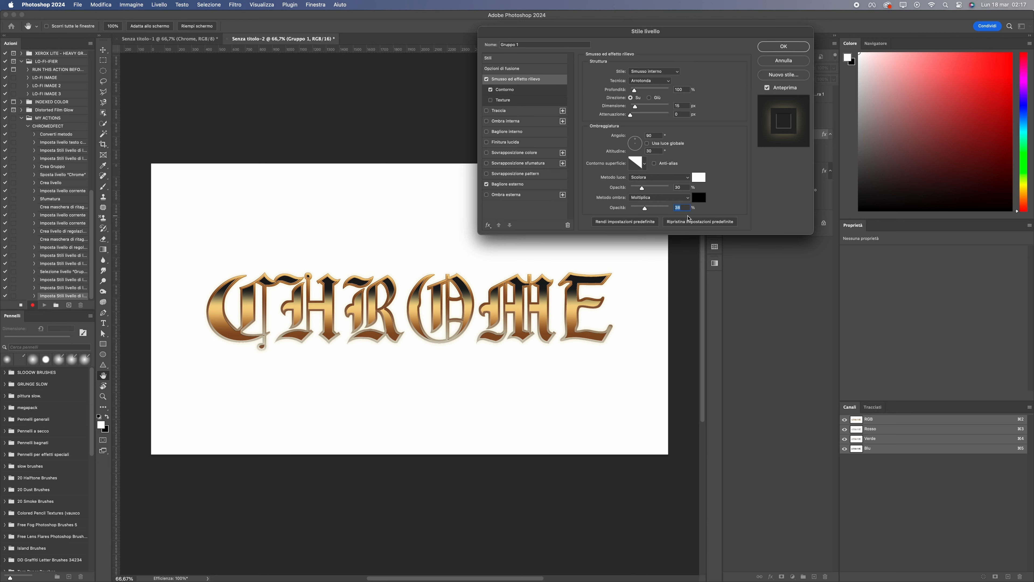
click(637, 147)
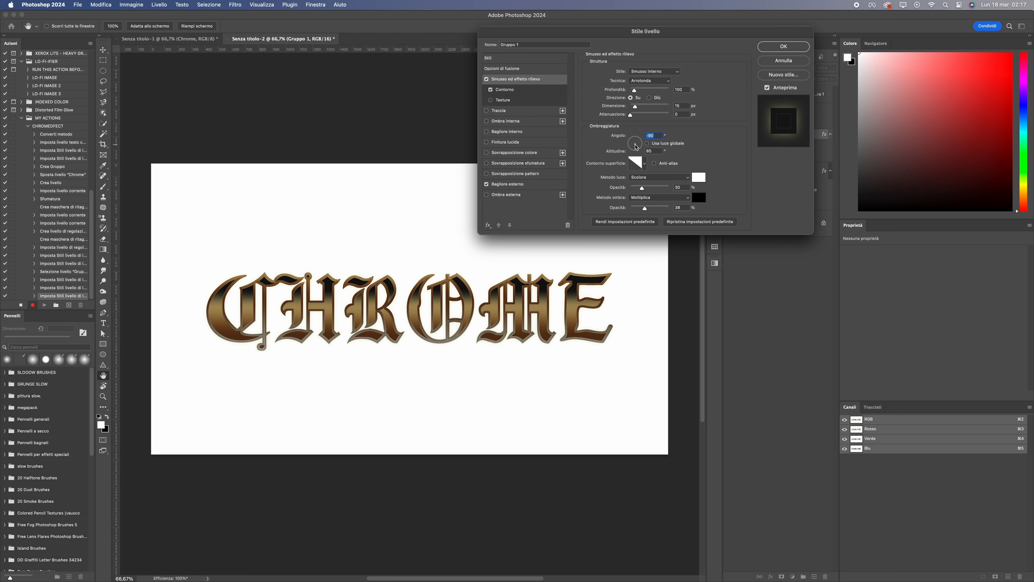
drag(638, 145, 636, 154)
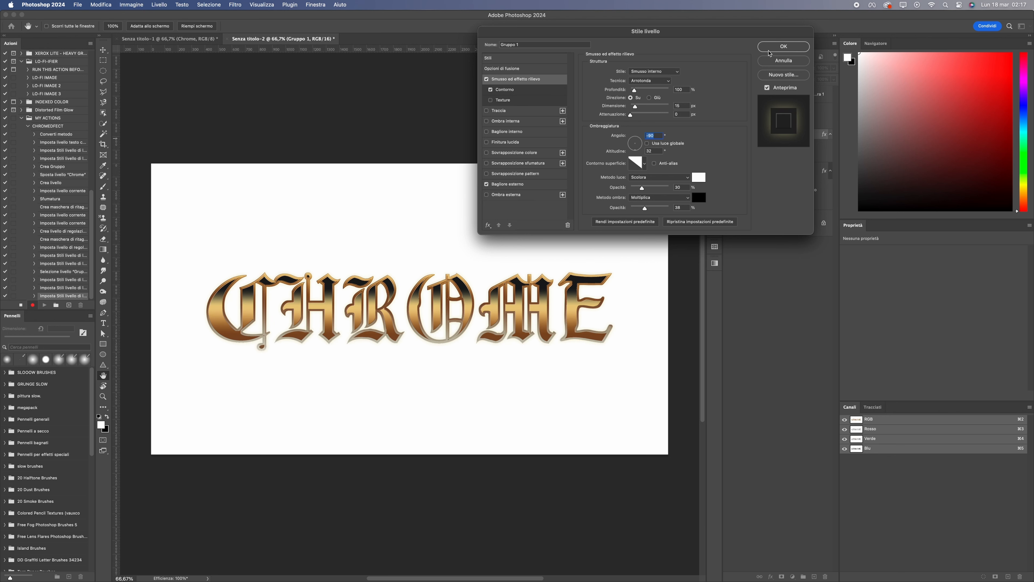
click(770, 51)
Create a new clipped layer above HORIZON and render Clouds (Nuvole) on it
click(786, 122)
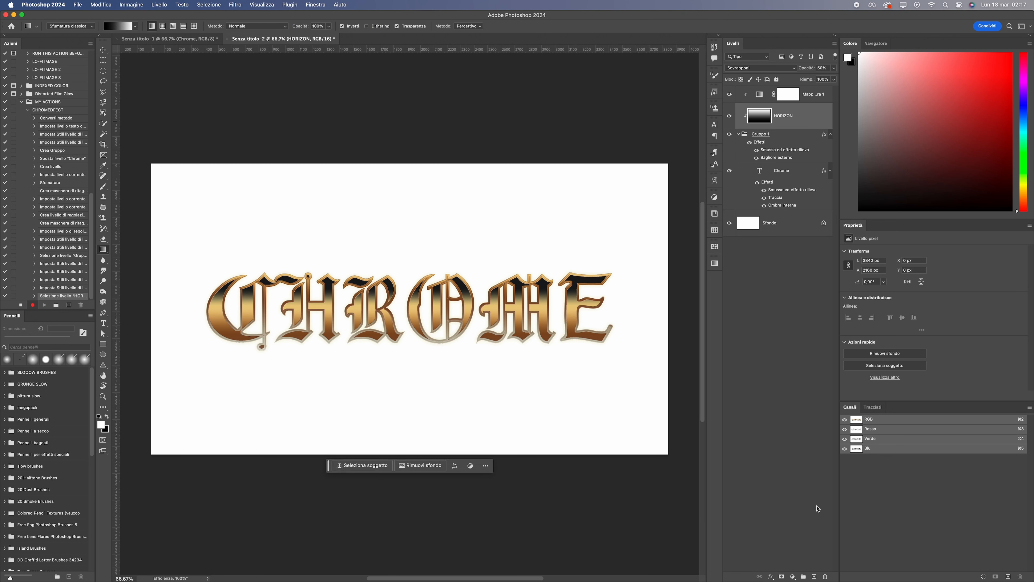
click(814, 576)
click(235, 4)
mouse_move(285, 142)
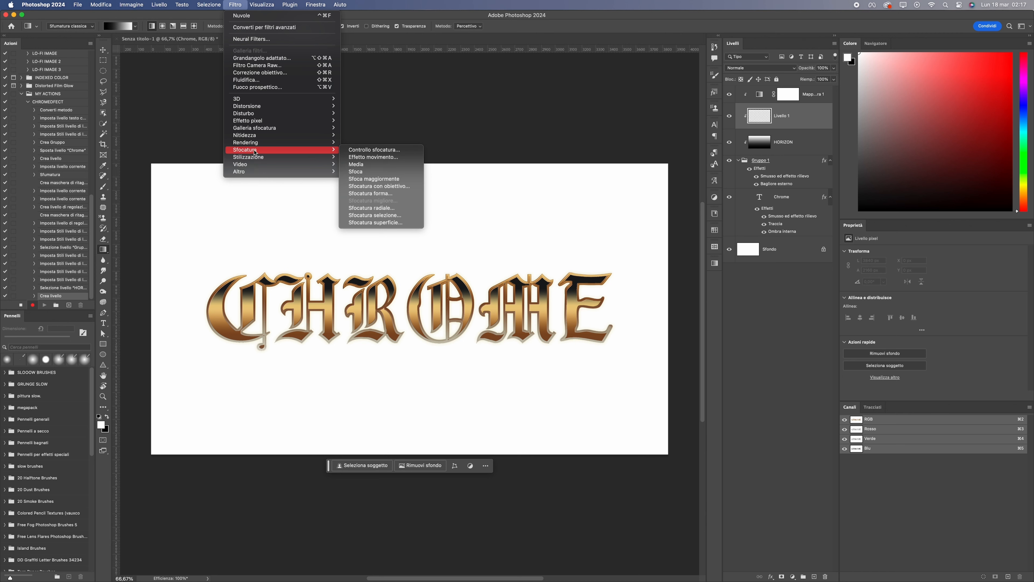
click(384, 176)
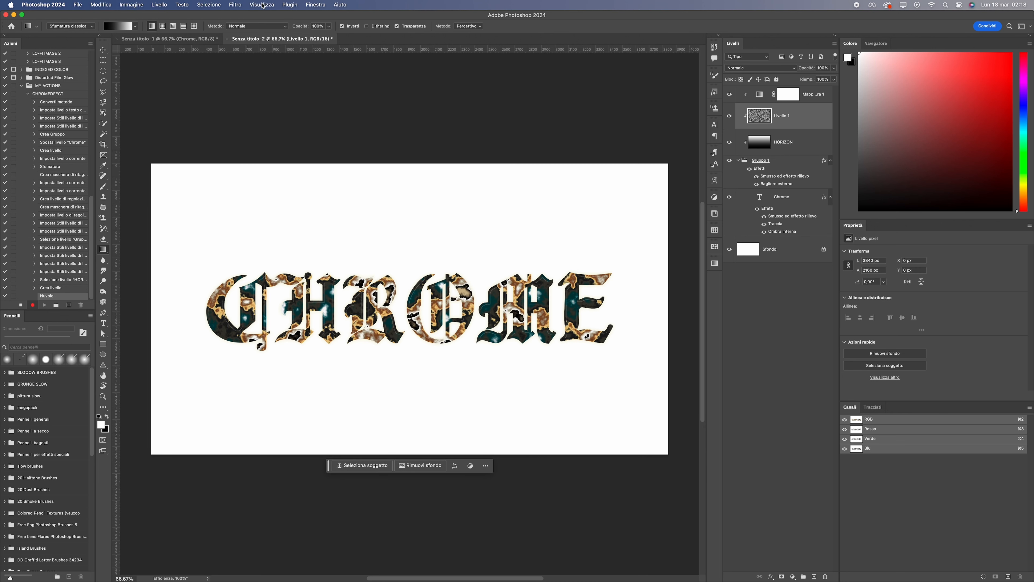
Apply a Gaussian blur (Controllo sfocatura) to the clouds layer
click(234, 4)
mouse_move(285, 151)
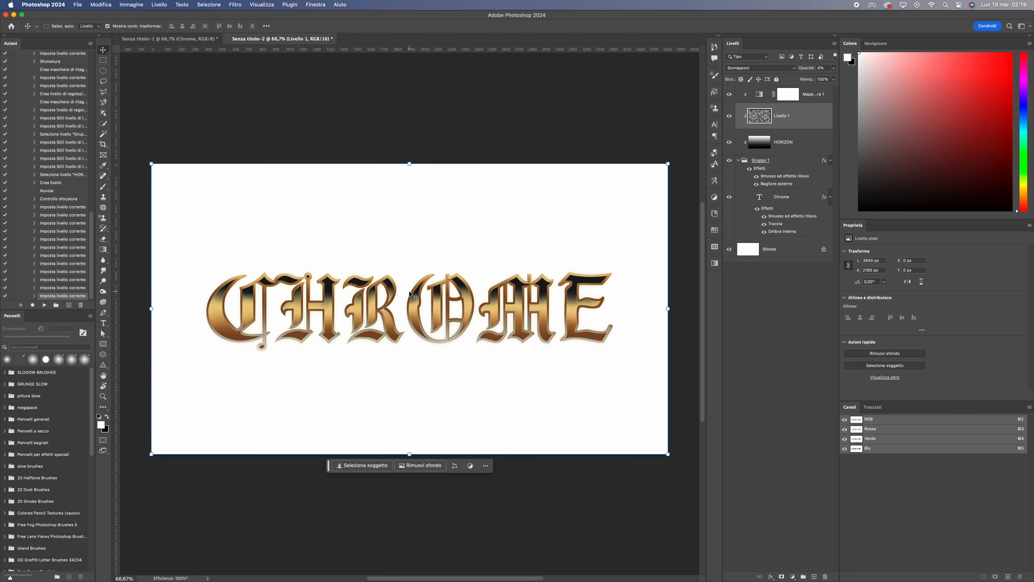
Undo the latest blend mode and opacity changes on the clouds layer
key(super+z)
key(super+z)
key(super+z)
key(super+z)
key(super+z)
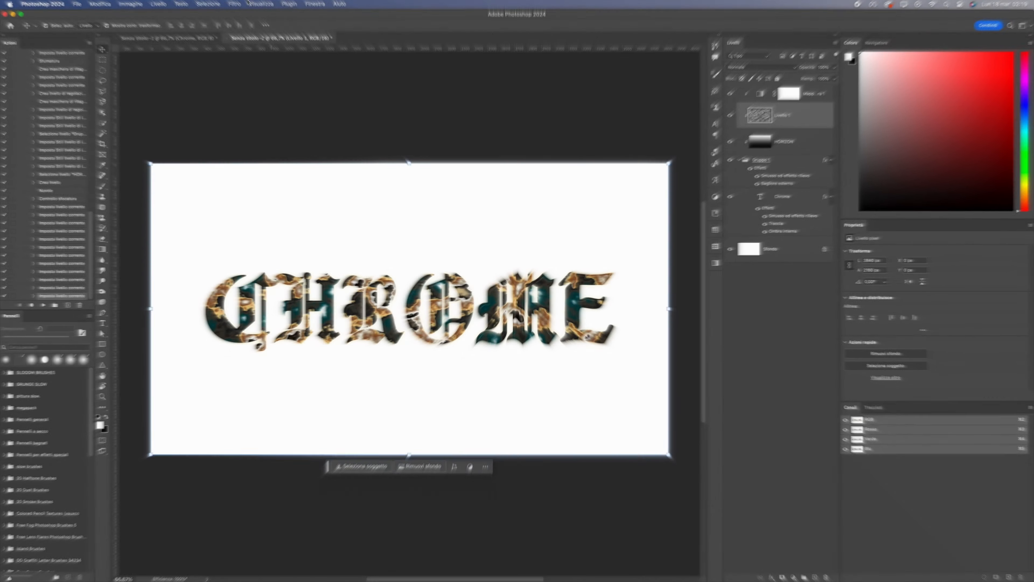
Reapply a Gaussian blur (Controllo sfocatura) to the clouds layer Livello 1 after adjusting its radius
click(235, 4)
mouse_move(322, 150)
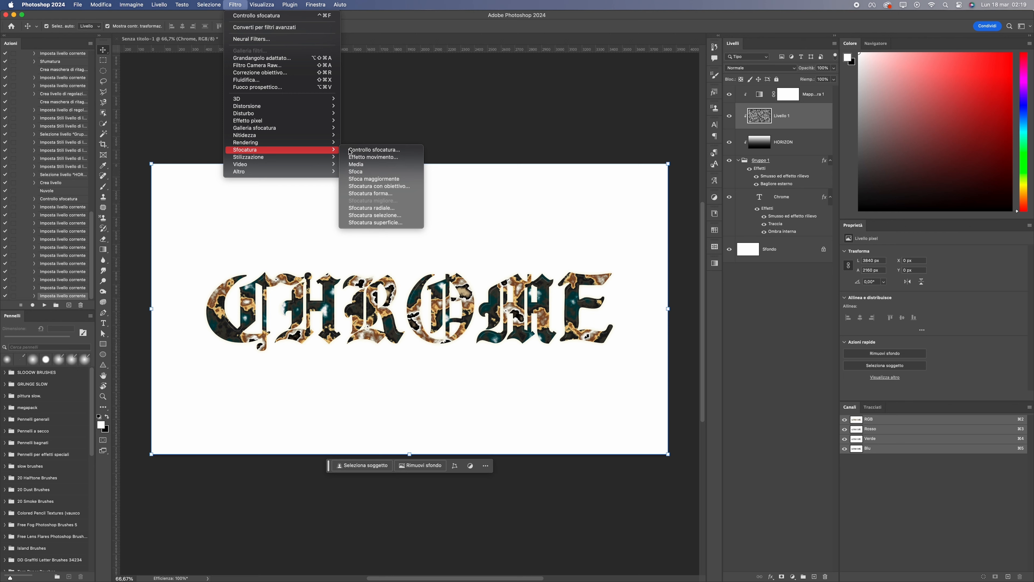
click(366, 149)
click(566, 294)
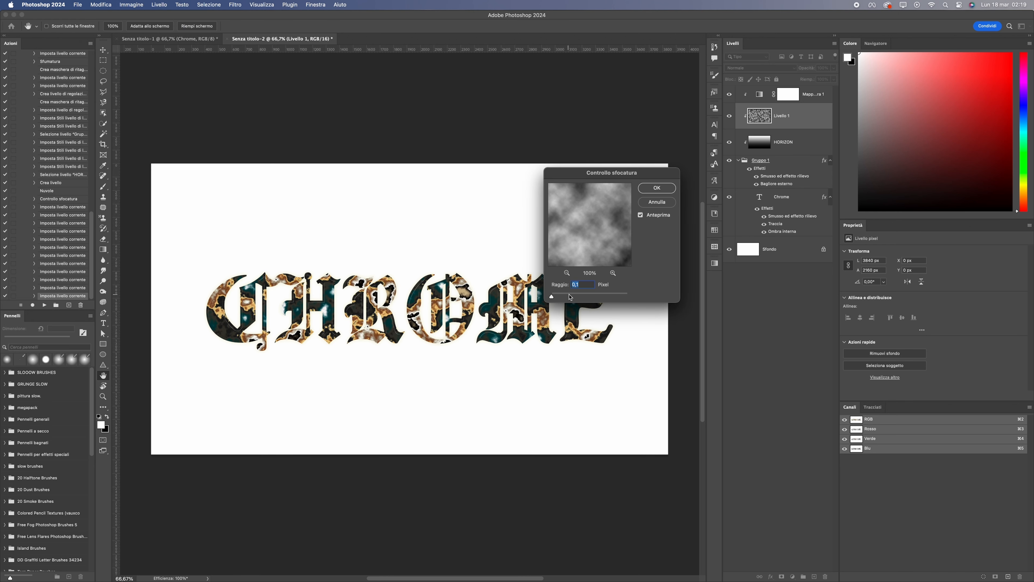
shift+click(568, 294)
click(648, 192)
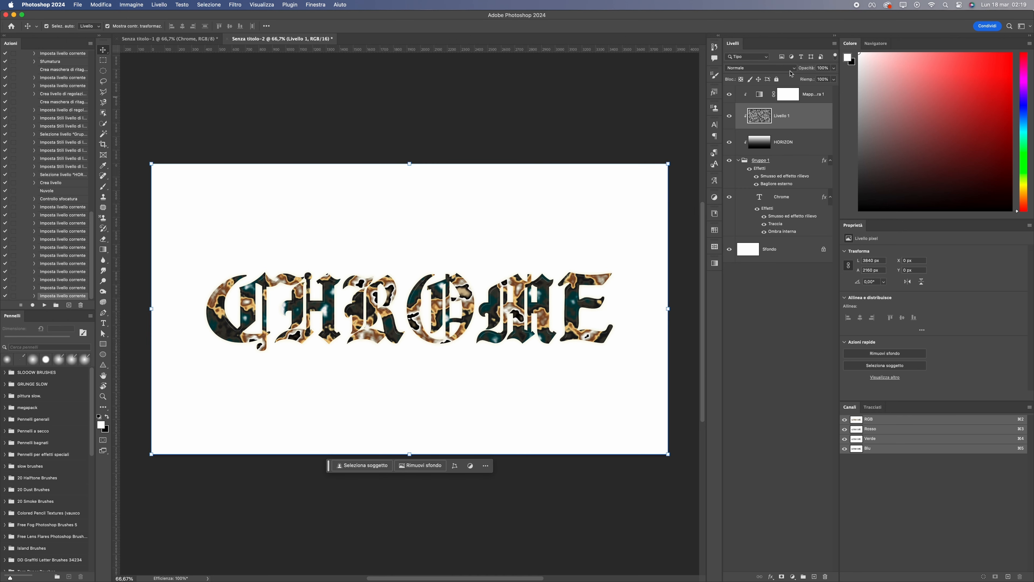
Change the blend mode of the clouds layer Livello 1 and lower its opacity
click(791, 68)
click(762, 188)
click(833, 68)
drag(832, 77, 803, 79)
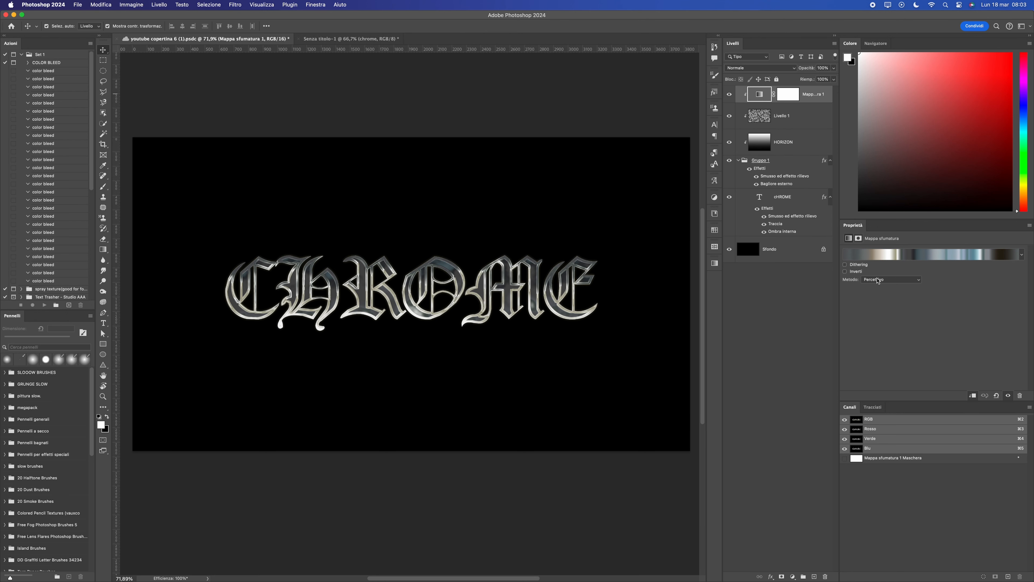
Import the GRADIENTCHROMEFFECT .grd file from the GRADIENT FOR TUTORIAL folder into the gradient map's gradient presets
click(878, 256)
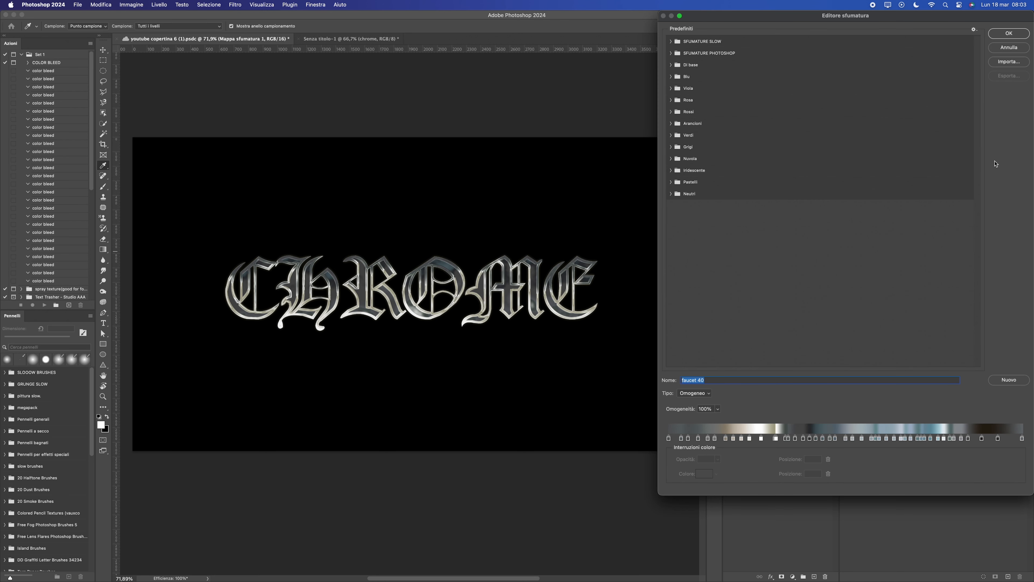
click(1009, 62)
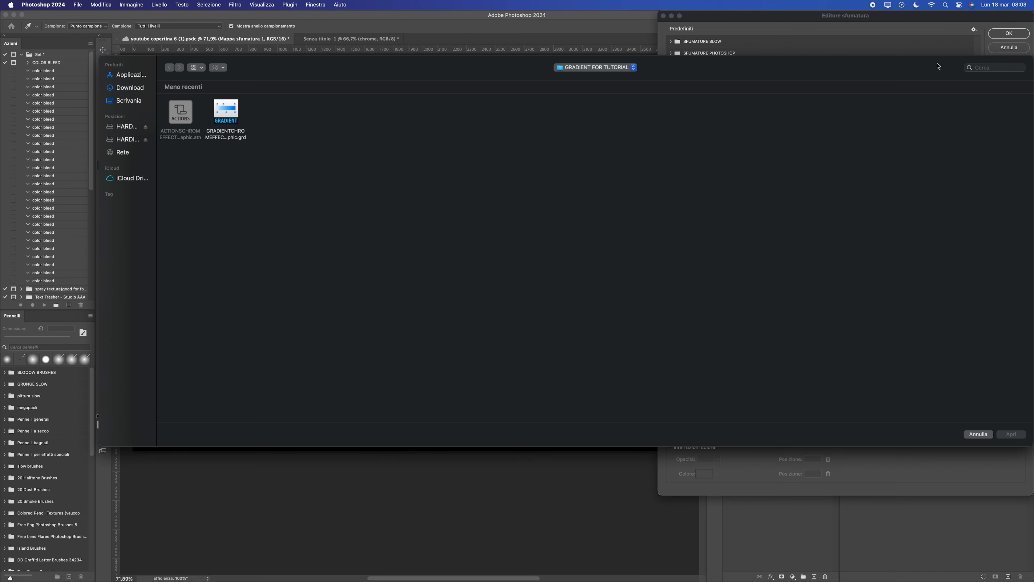
click(226, 111)
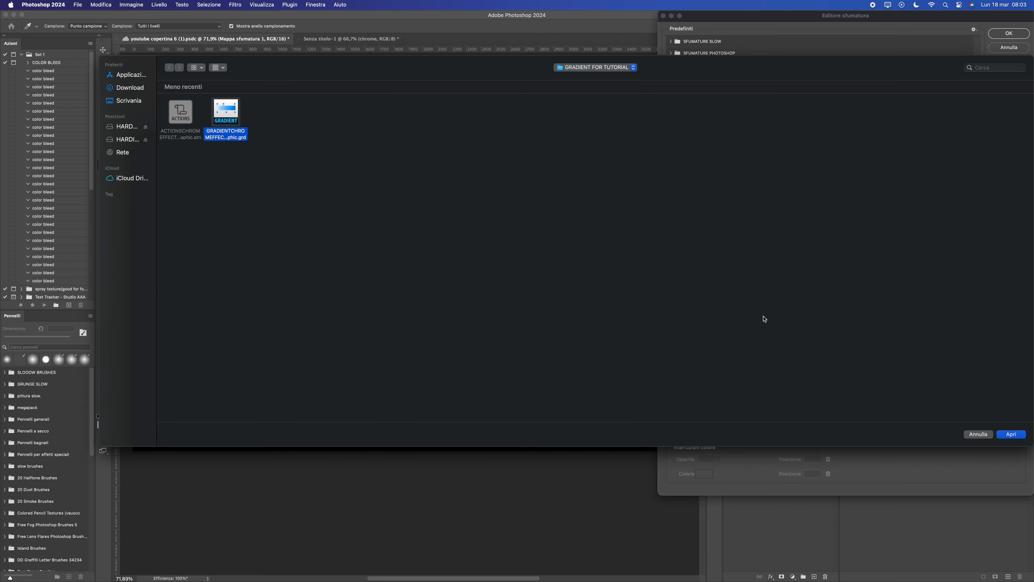
click(1012, 434)
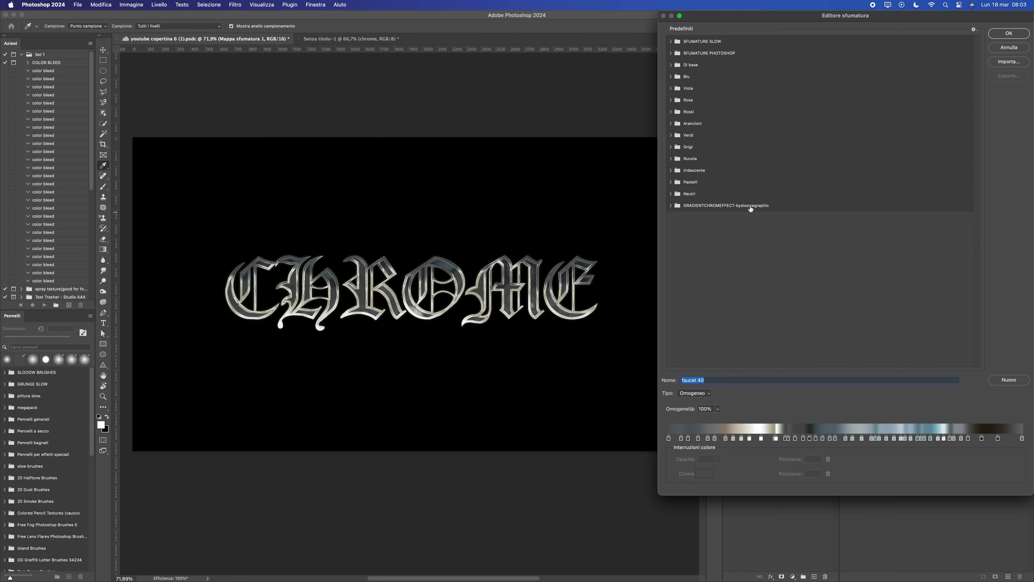
Try the imported GRADIENTCHROMEFFECT presets one after another on the gradient map and apply the last one, the orange gradient
click(671, 206)
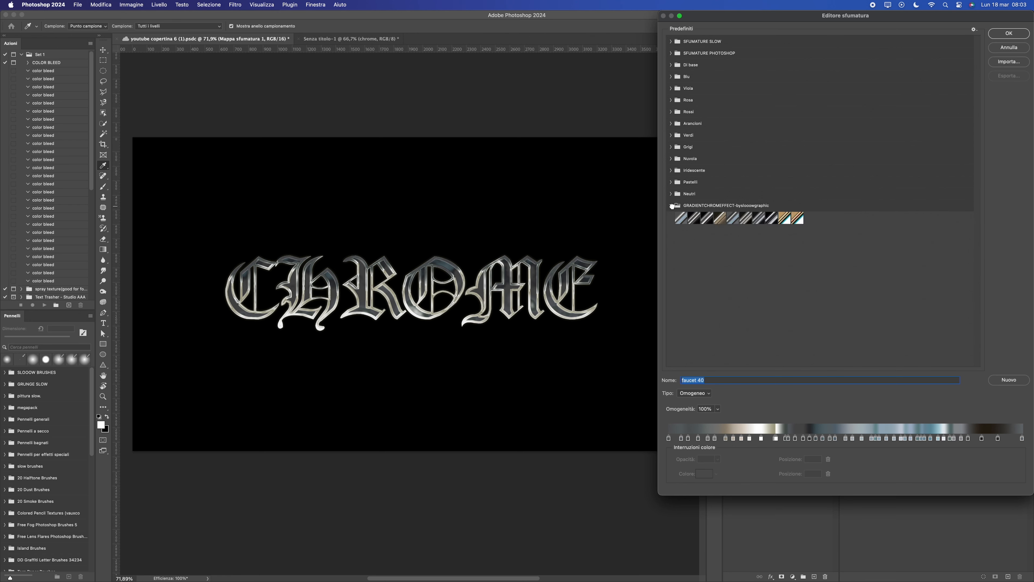
click(680, 219)
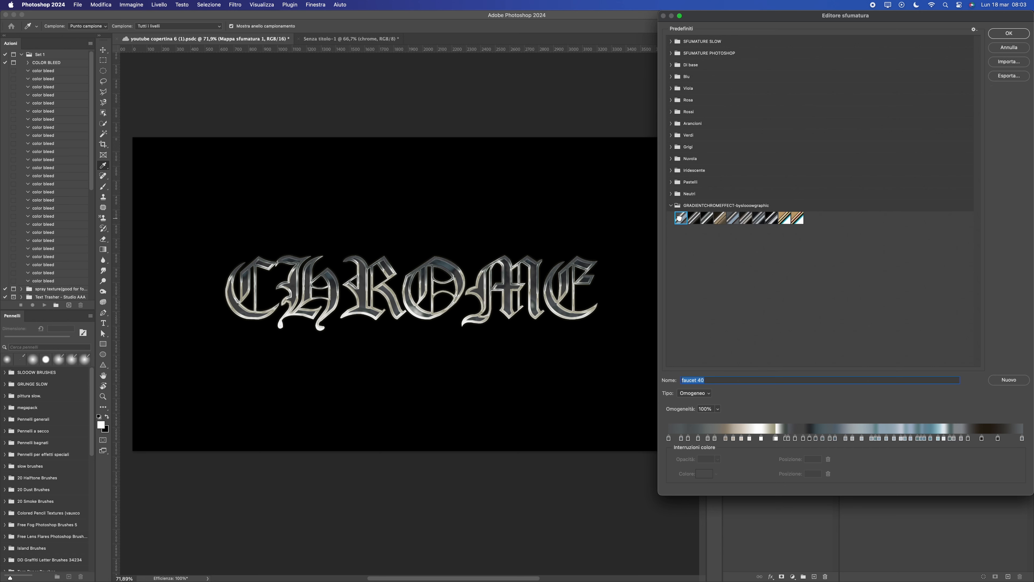
click(693, 218)
click(709, 219)
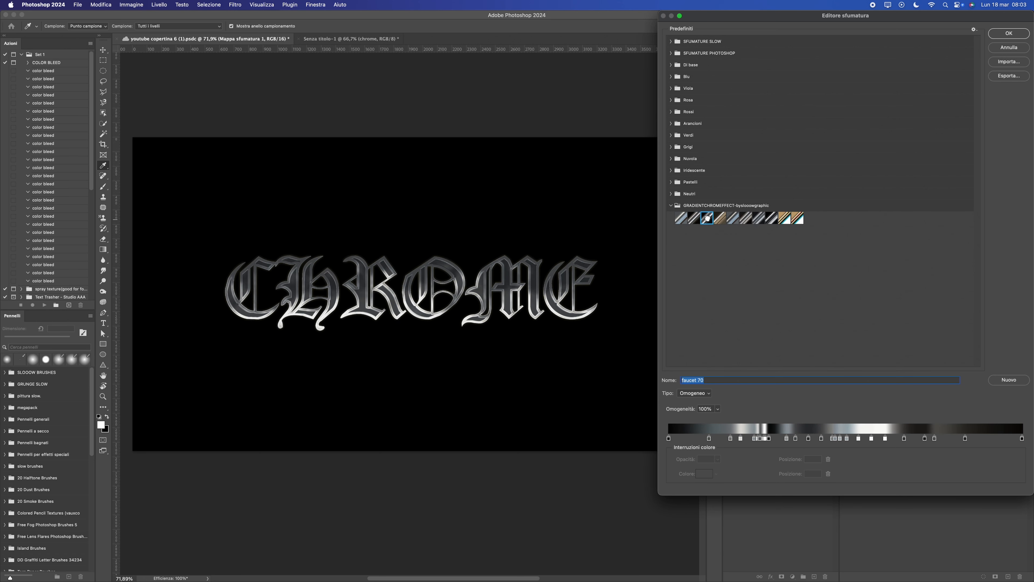
click(719, 220)
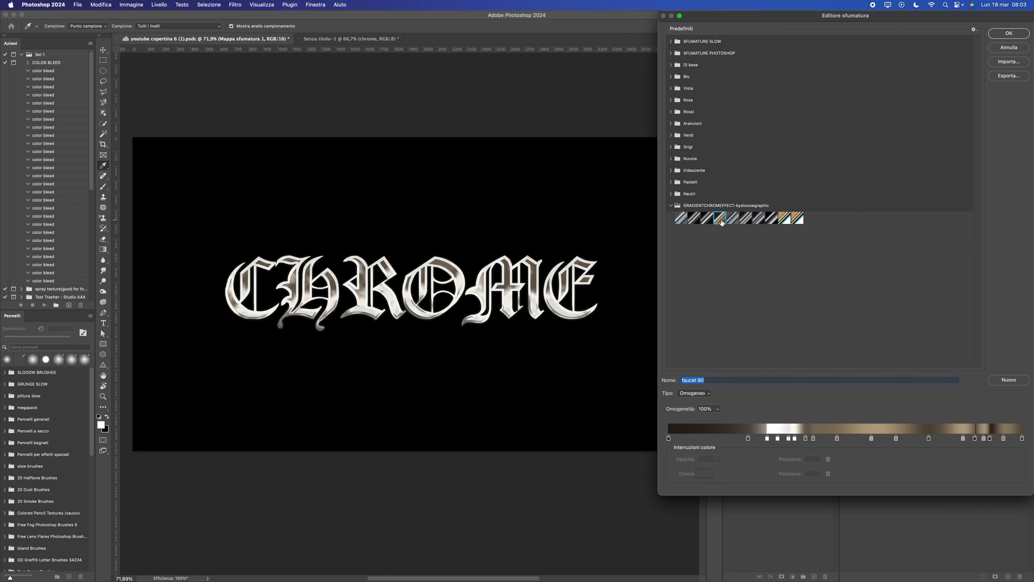
click(731, 220)
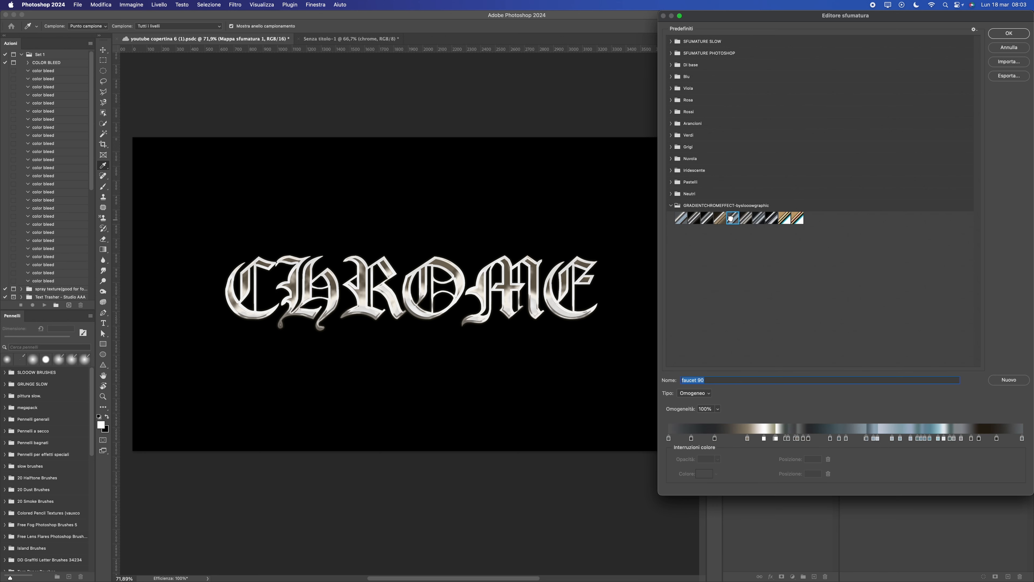
click(745, 218)
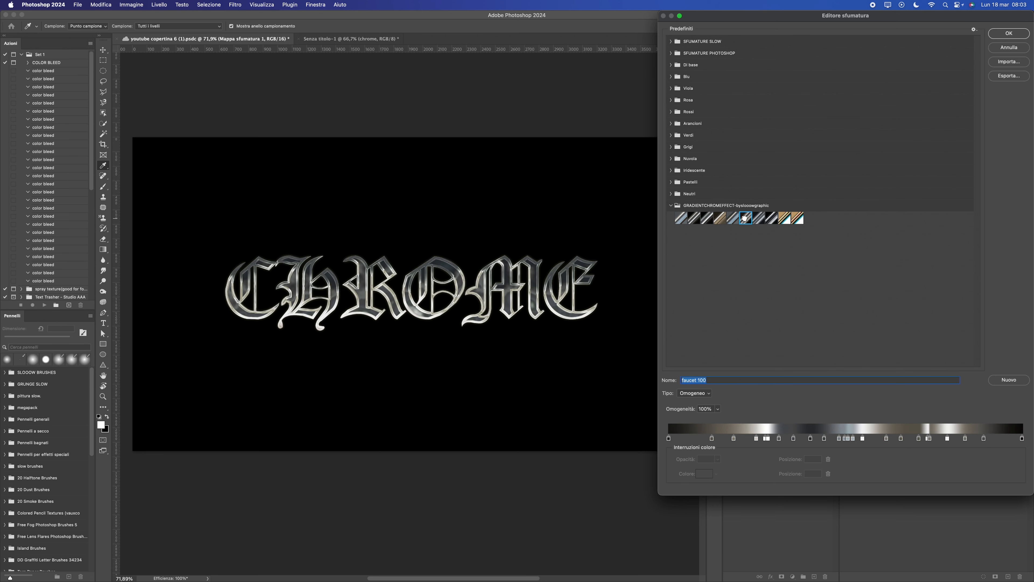
click(759, 219)
click(771, 219)
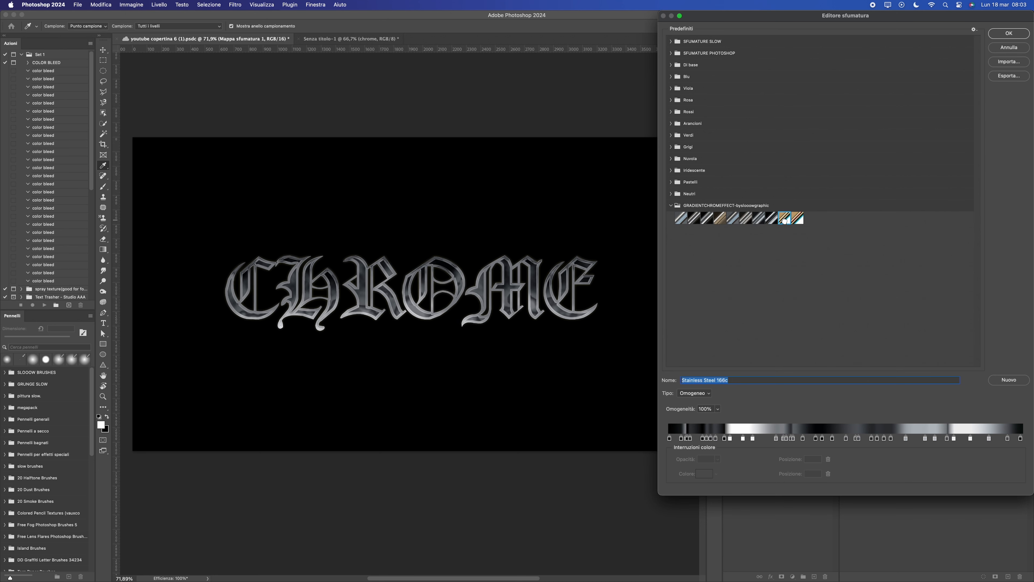
click(785, 219)
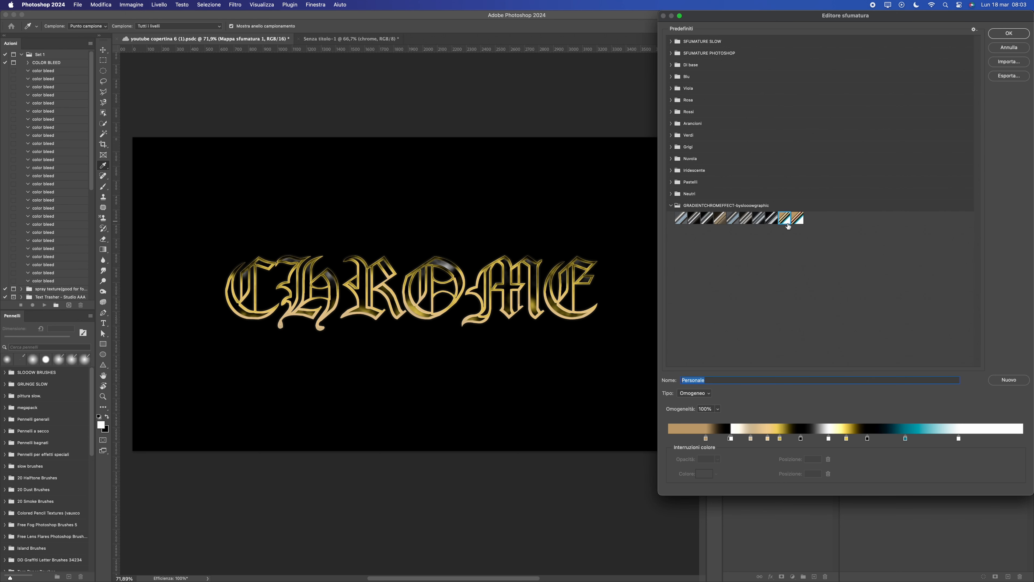
click(797, 220)
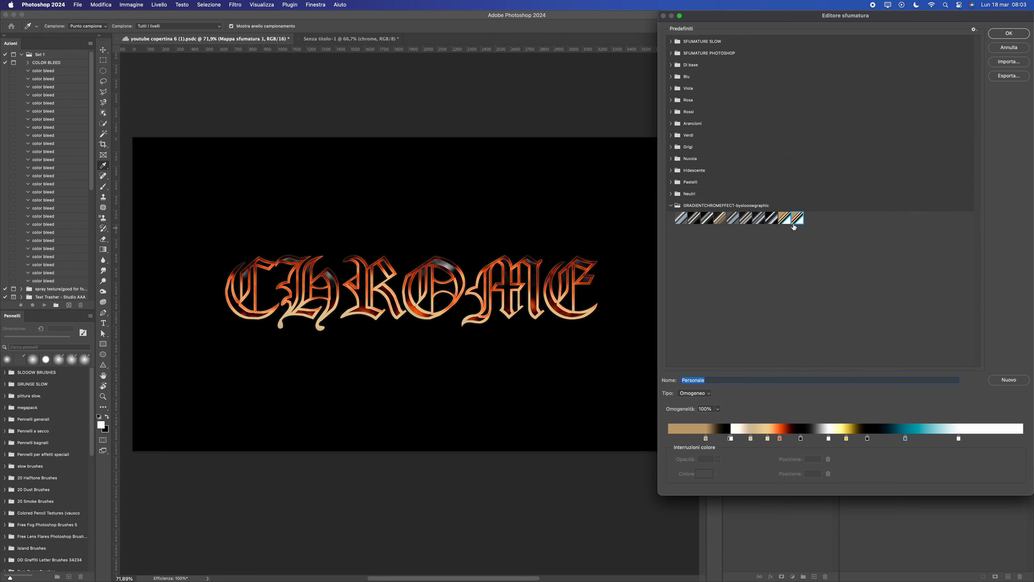
click(1009, 34)
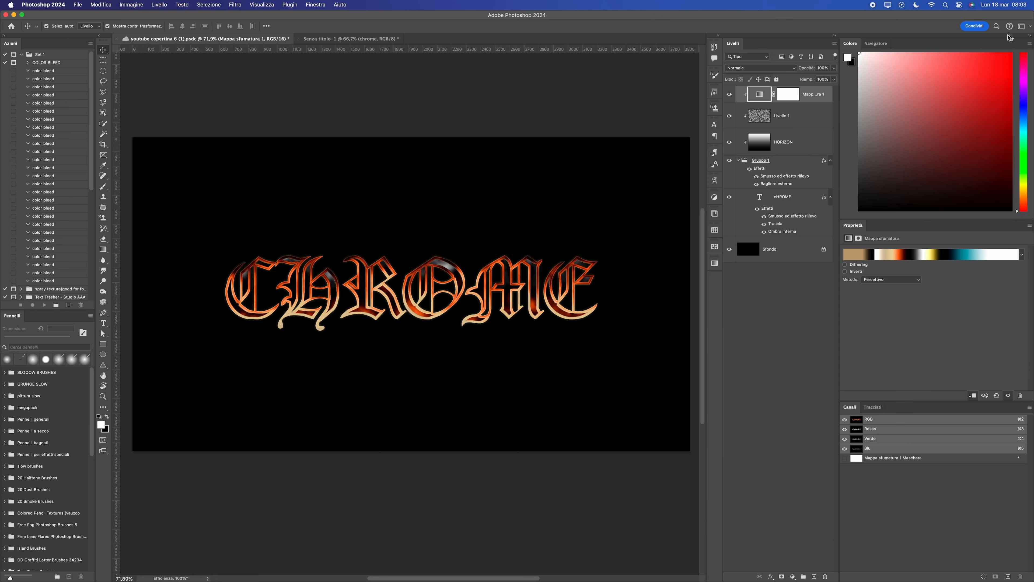
Compare a few more GRADIENTCHROMEFFECT presets and apply the first one, faucet 40, to the gradient map
click(876, 254)
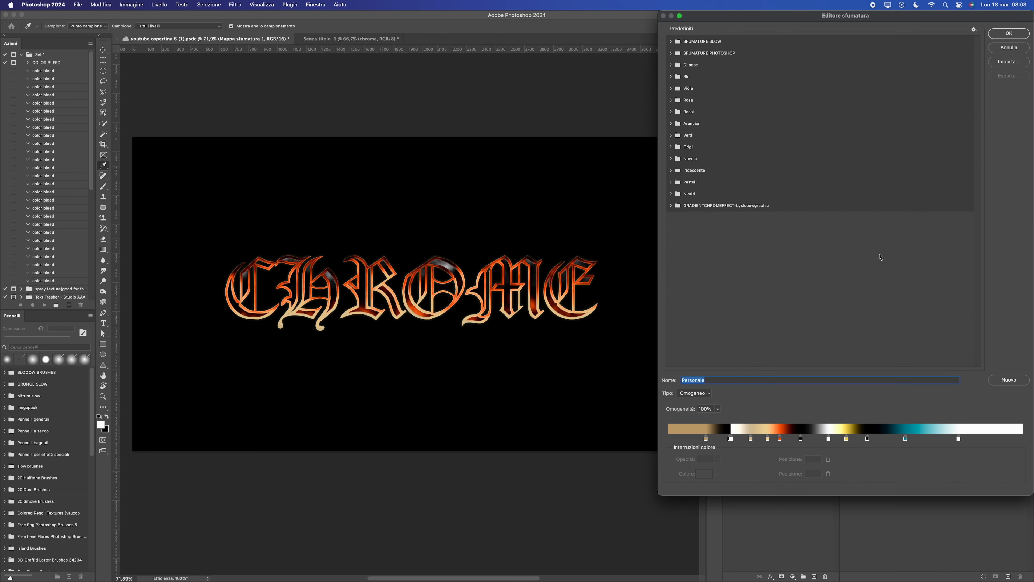
click(671, 205)
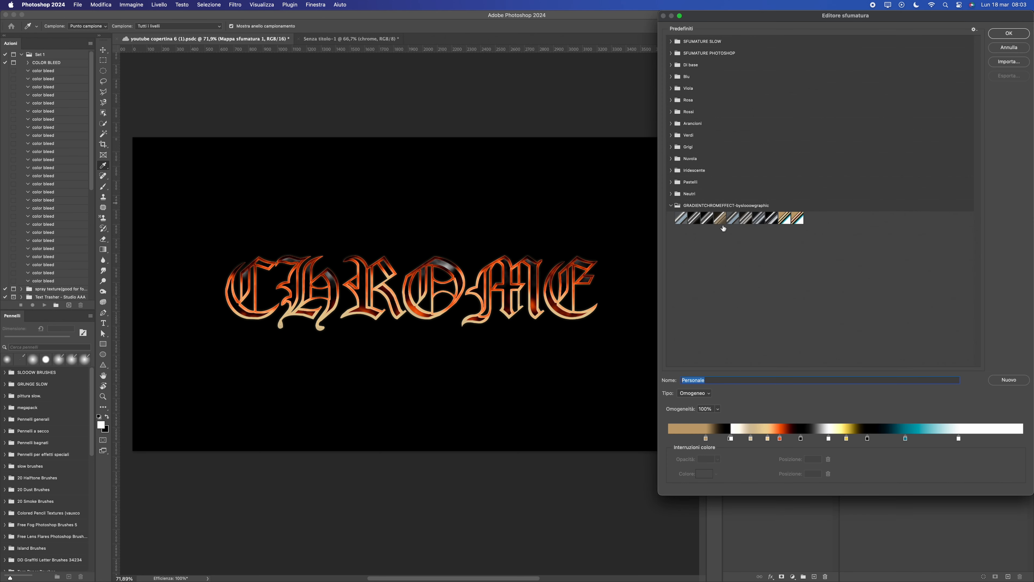
click(745, 218)
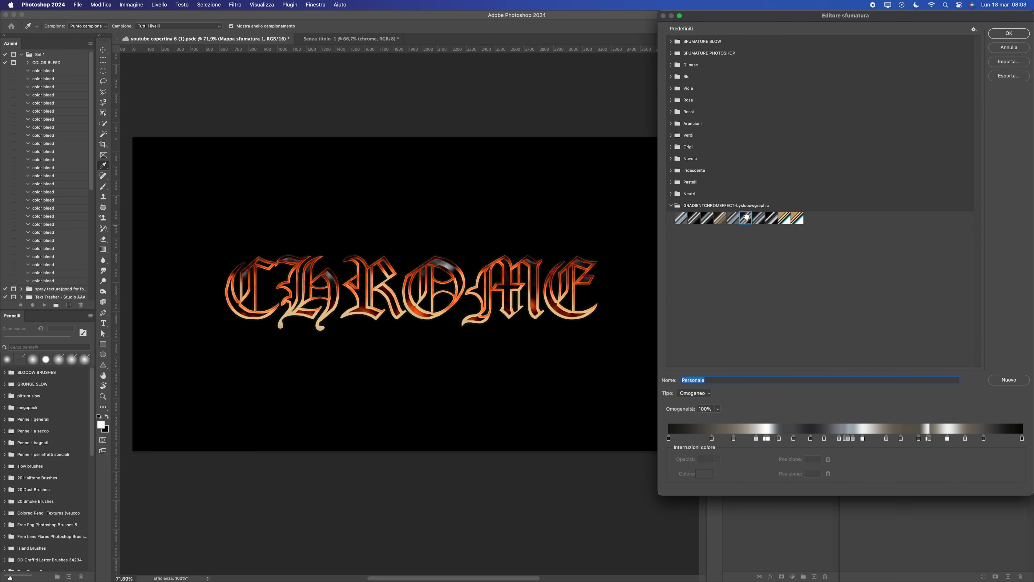
click(708, 217)
click(680, 217)
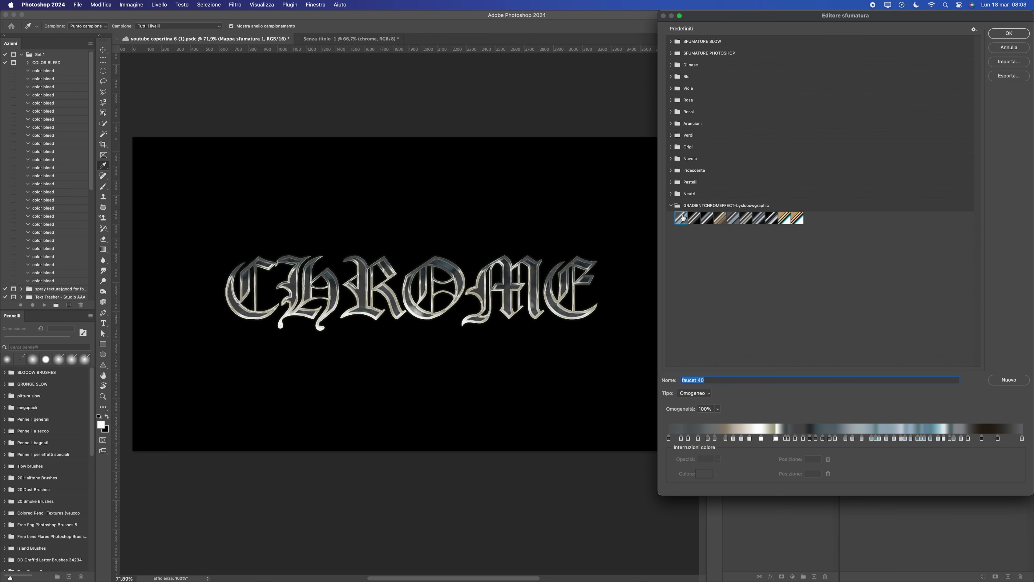
click(1009, 33)
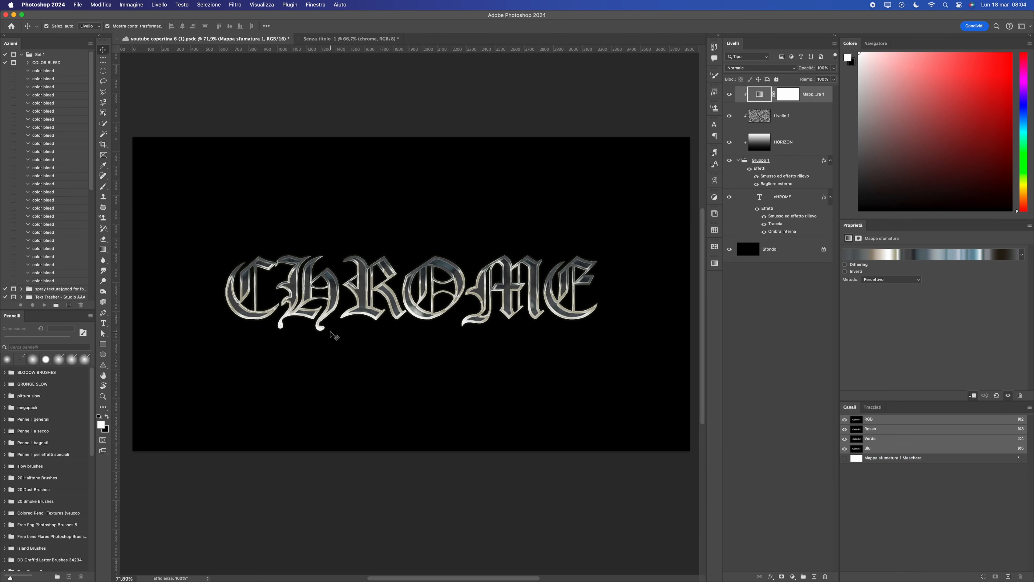